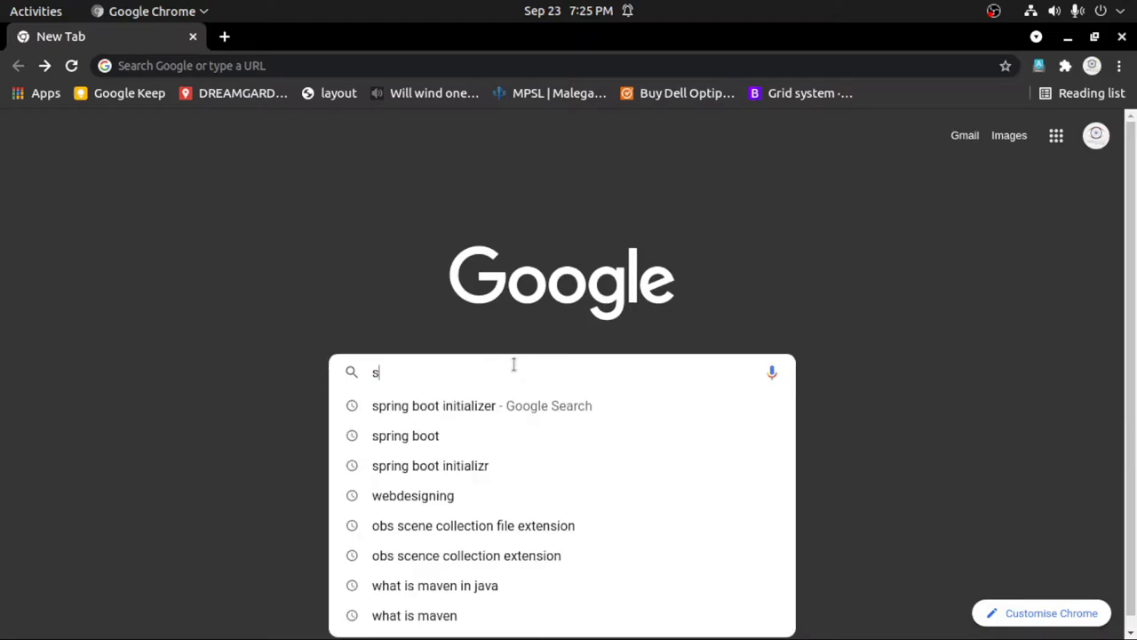
Step: Search Google for 'spring boot initializer' and open the Spring Initializr result at start.spring.io
key(Right)
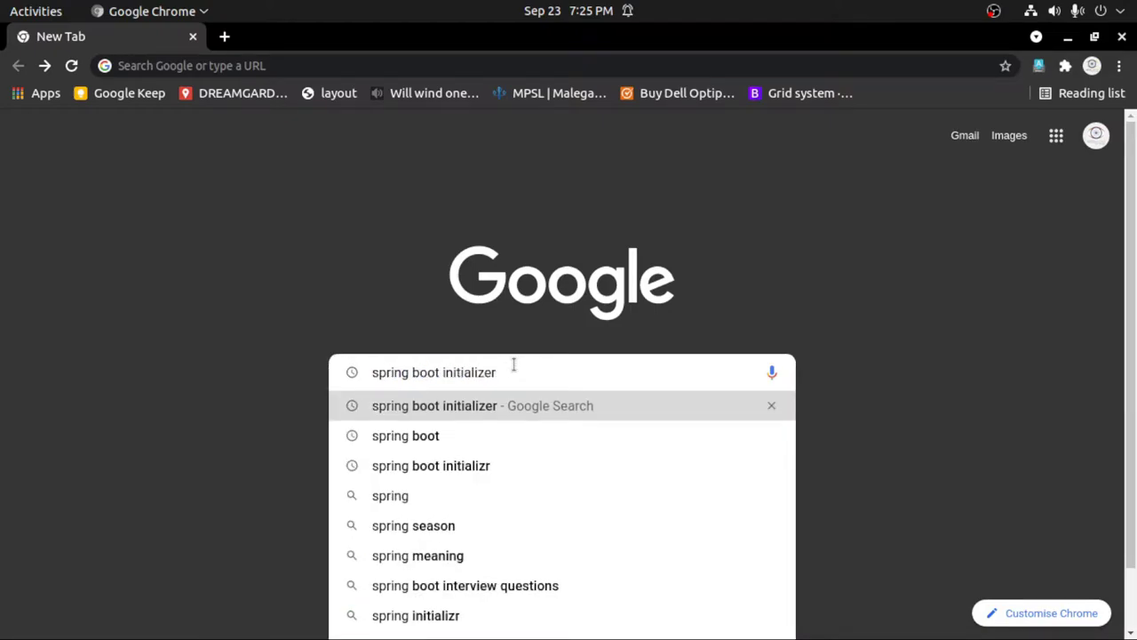
key(Return)
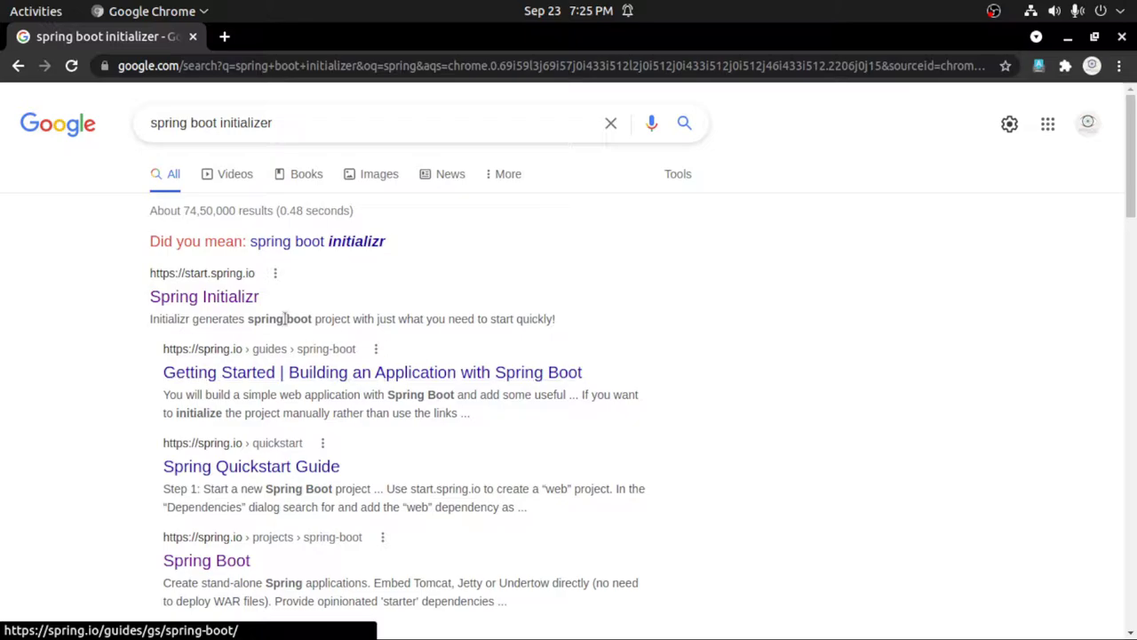
click(188, 299)
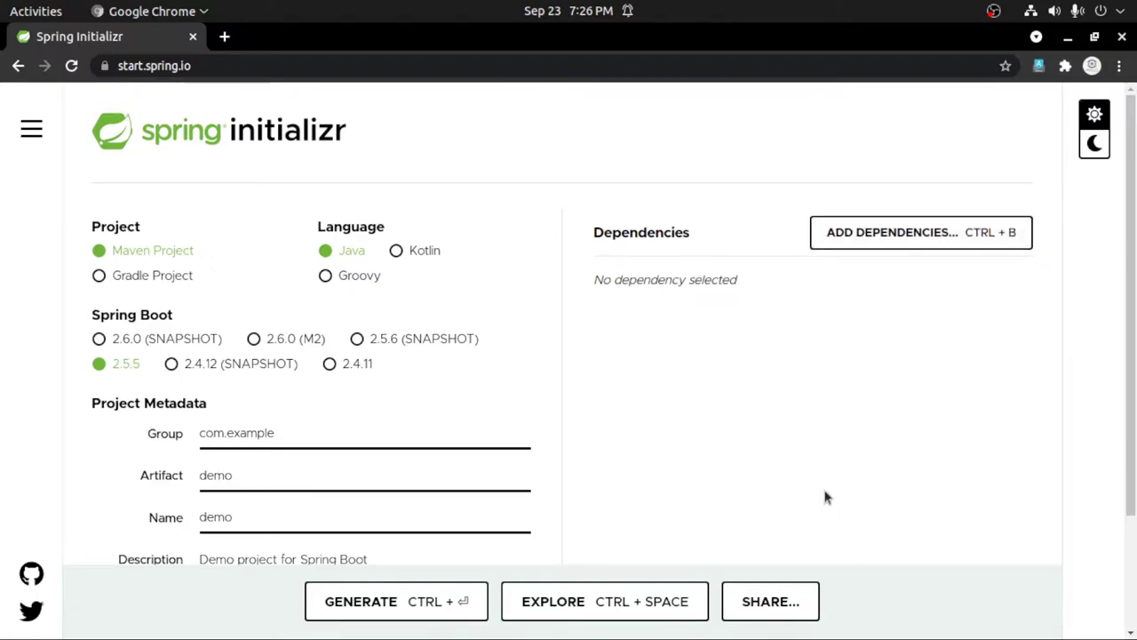
scroll(919, 435, down, 3)
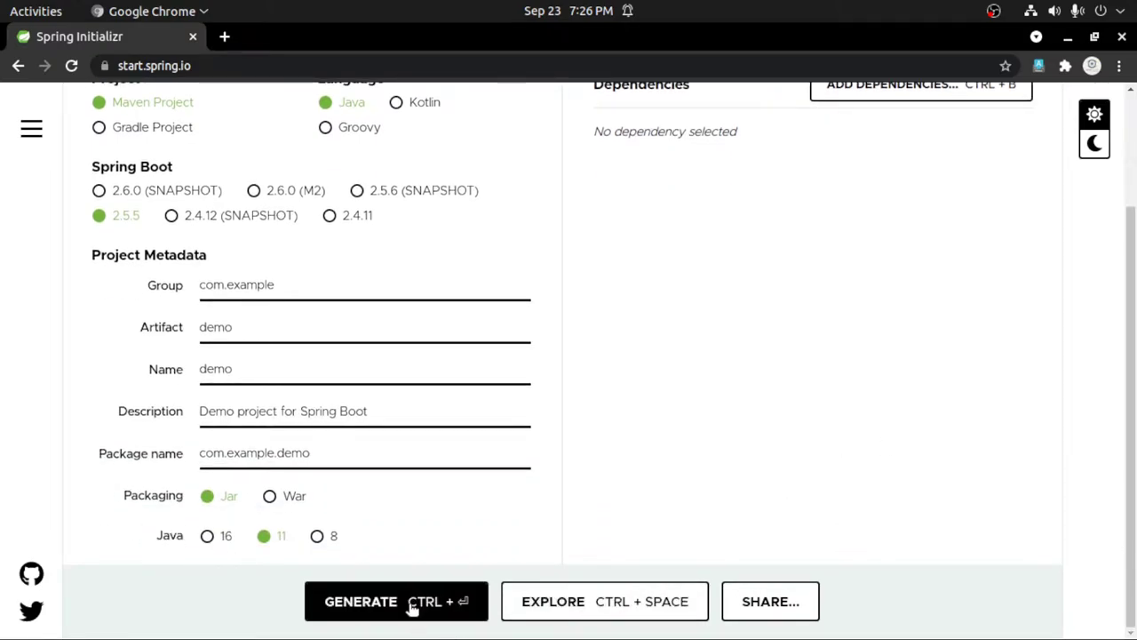
scroll(404, 607, up, 3)
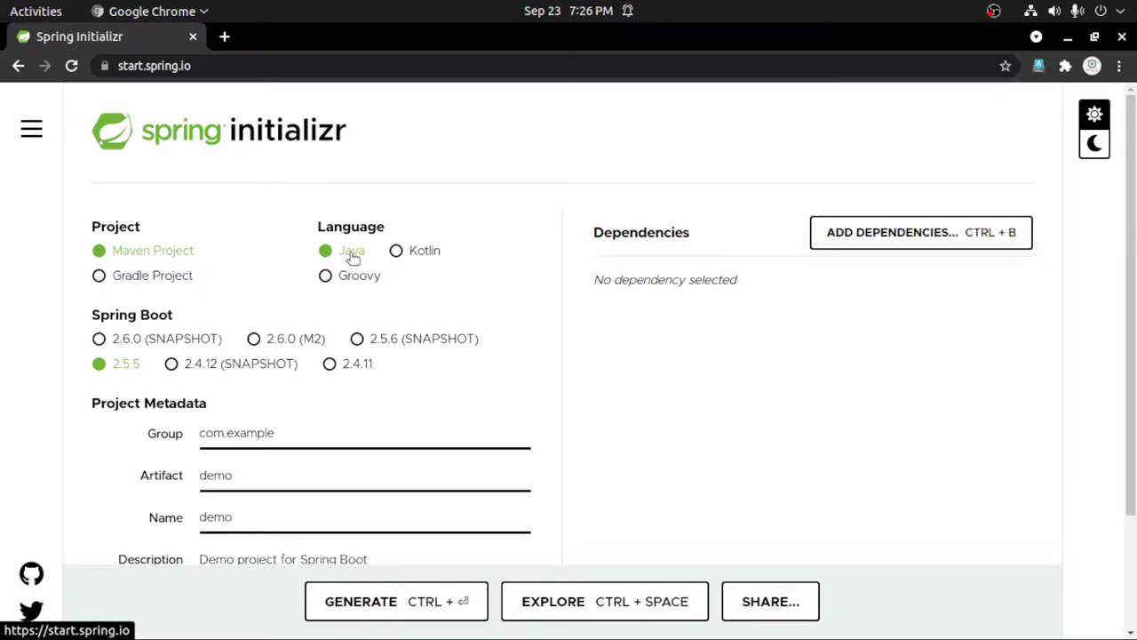
scroll(267, 285, down, 2)
scroll(143, 253, down, 1)
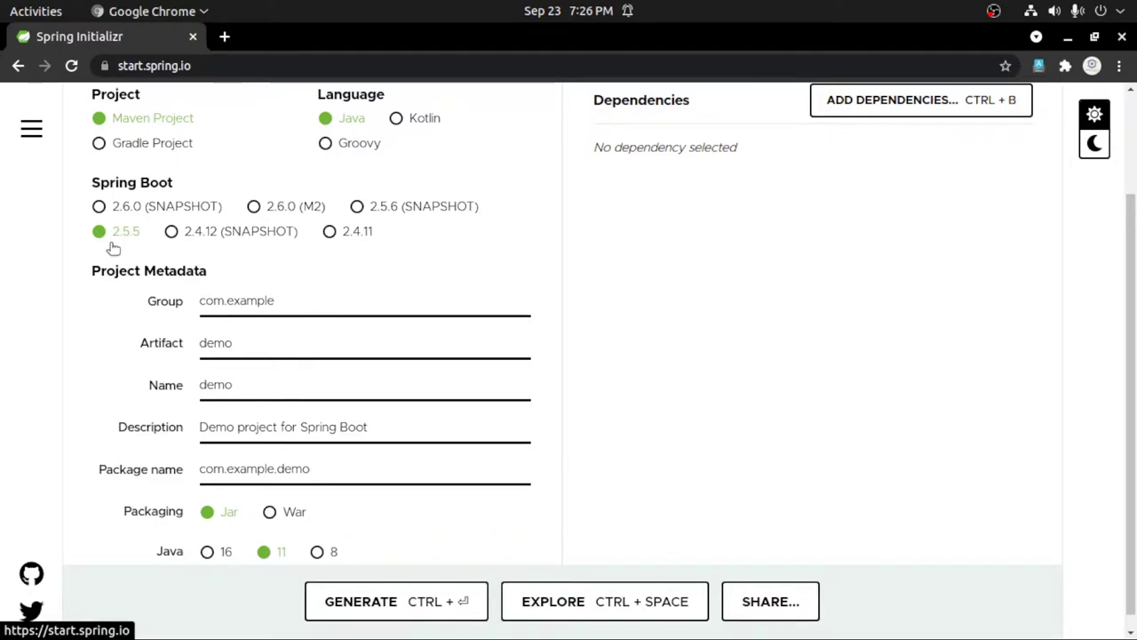
scroll(114, 249, down, 1)
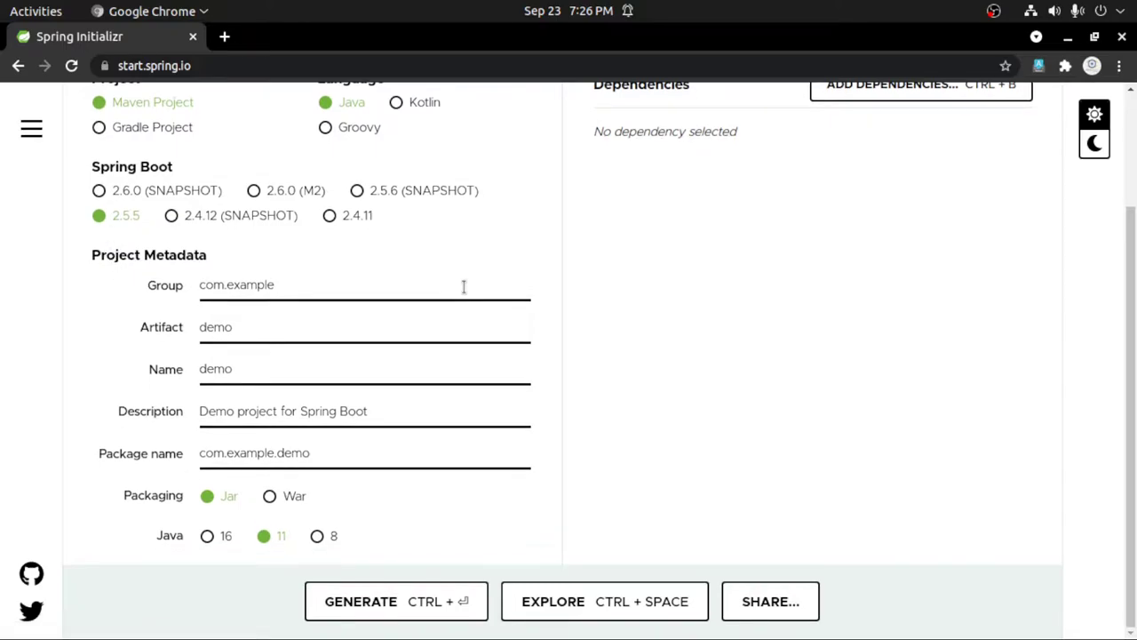
click(301, 283)
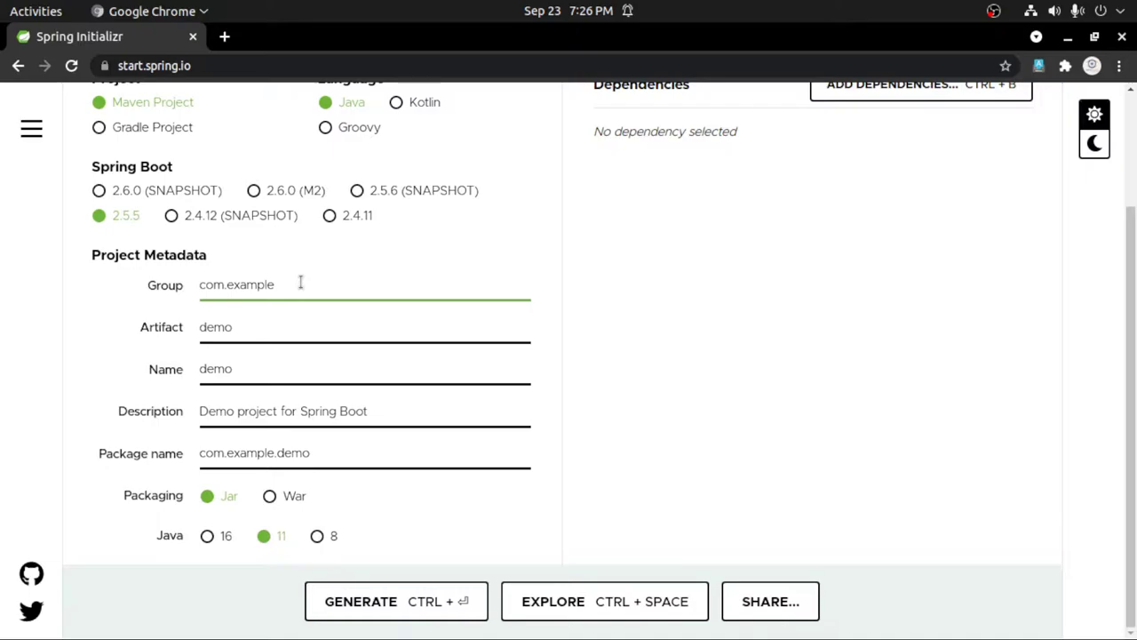
Step: Fill in Group com.yourcompanydomain, Artifact sample and Name Sample Project, then check the package name
key(BackSpace)
key(BackSpace)
key(BackSpace)
key(BackSpace)
key(BackSpace)
key(BackSpace)
key(BackSpace)
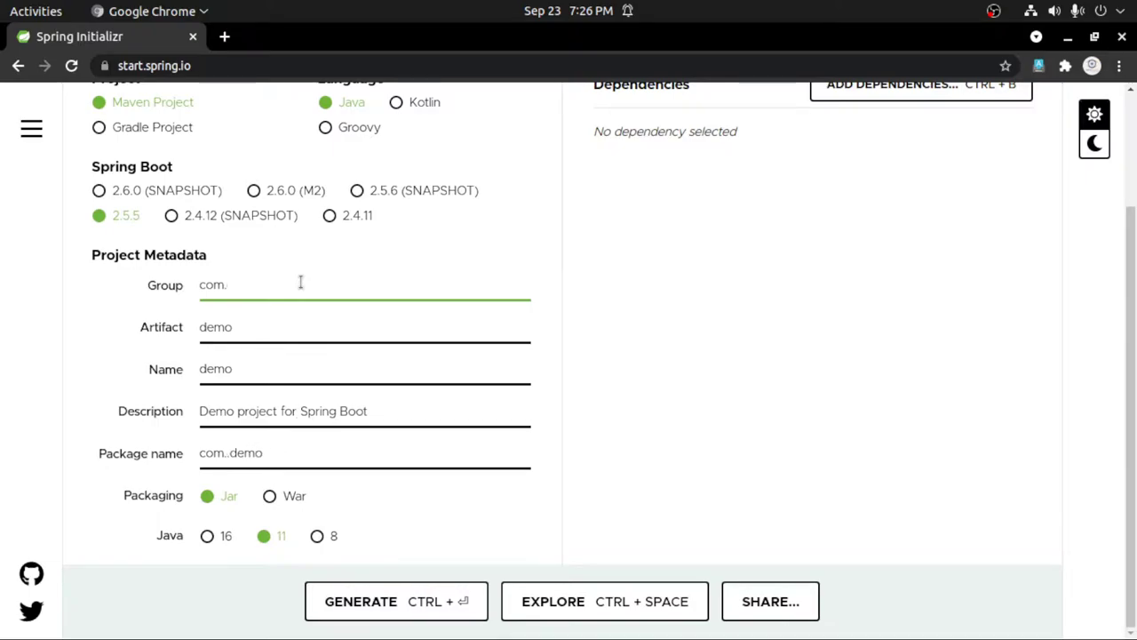
text(yourcompanydomain)
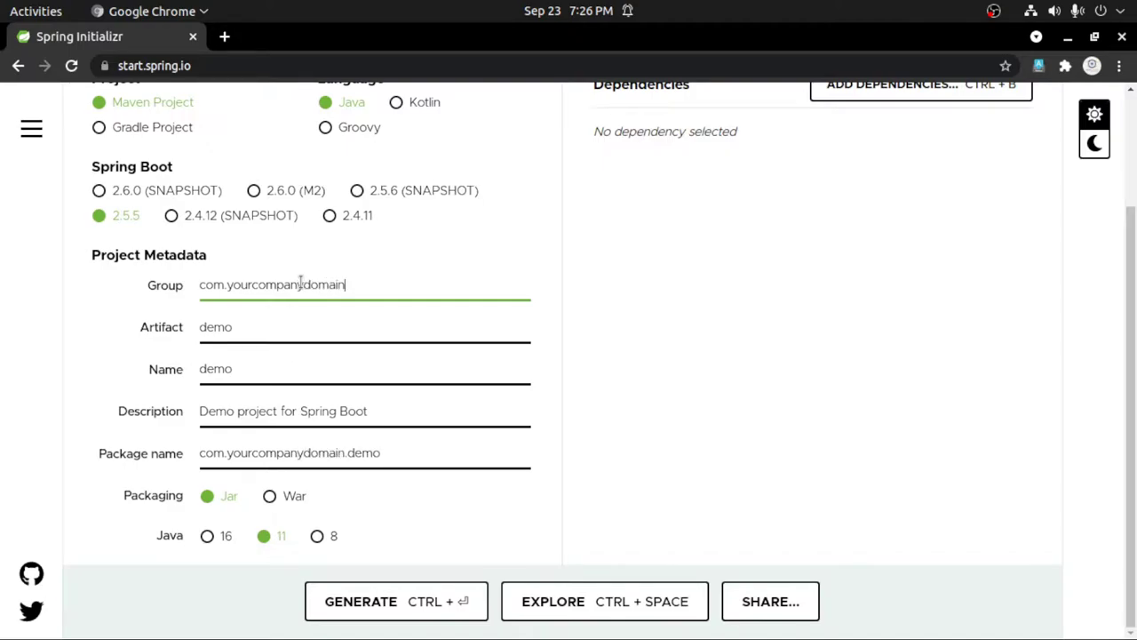
key(Tab)
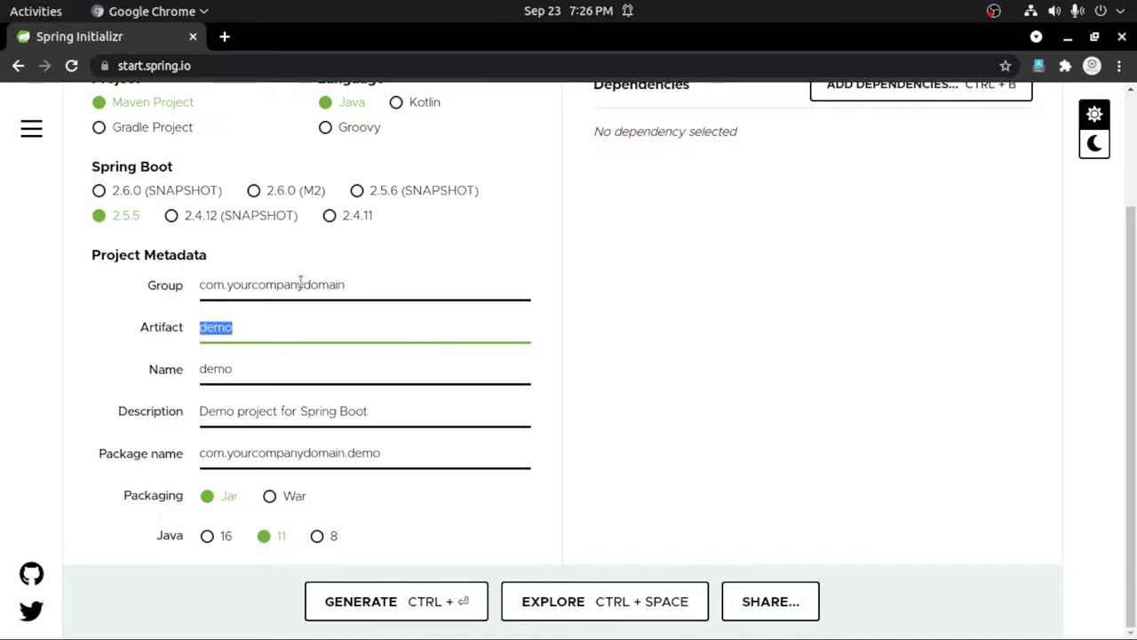
text(sample)
key(Tab)
text(Sa)
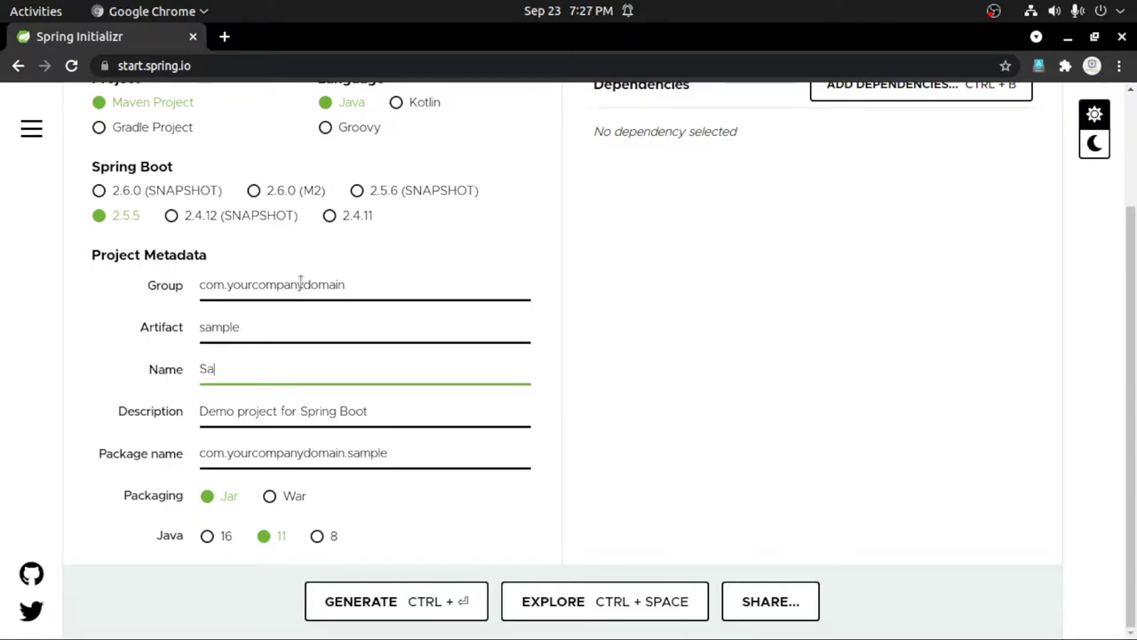
text(mple Project)
key(Tab)
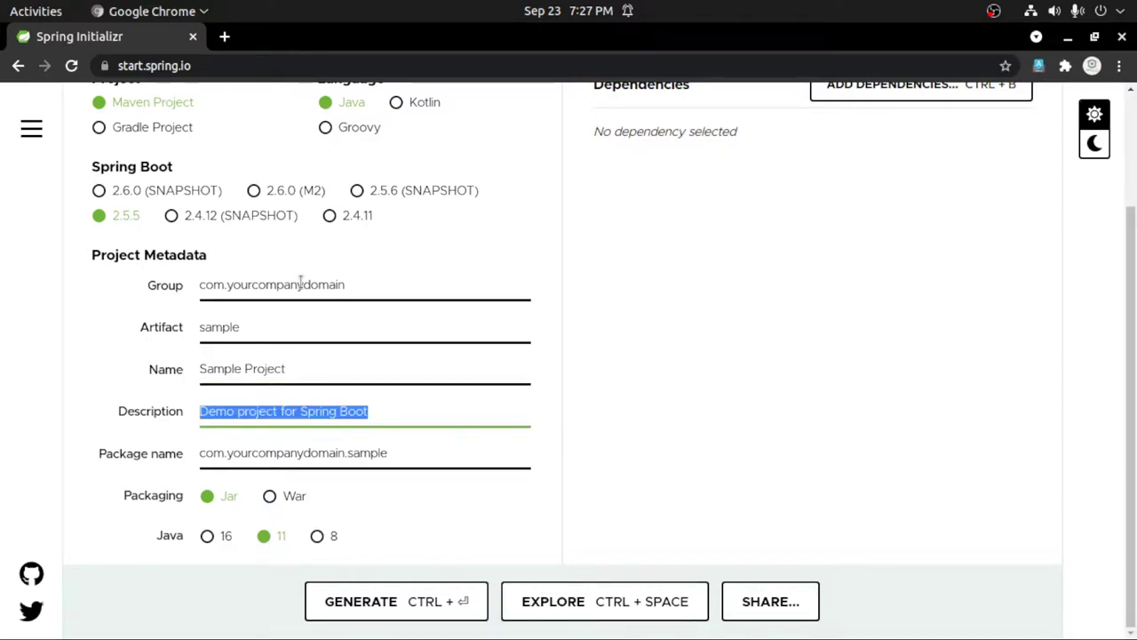
key(Tab)
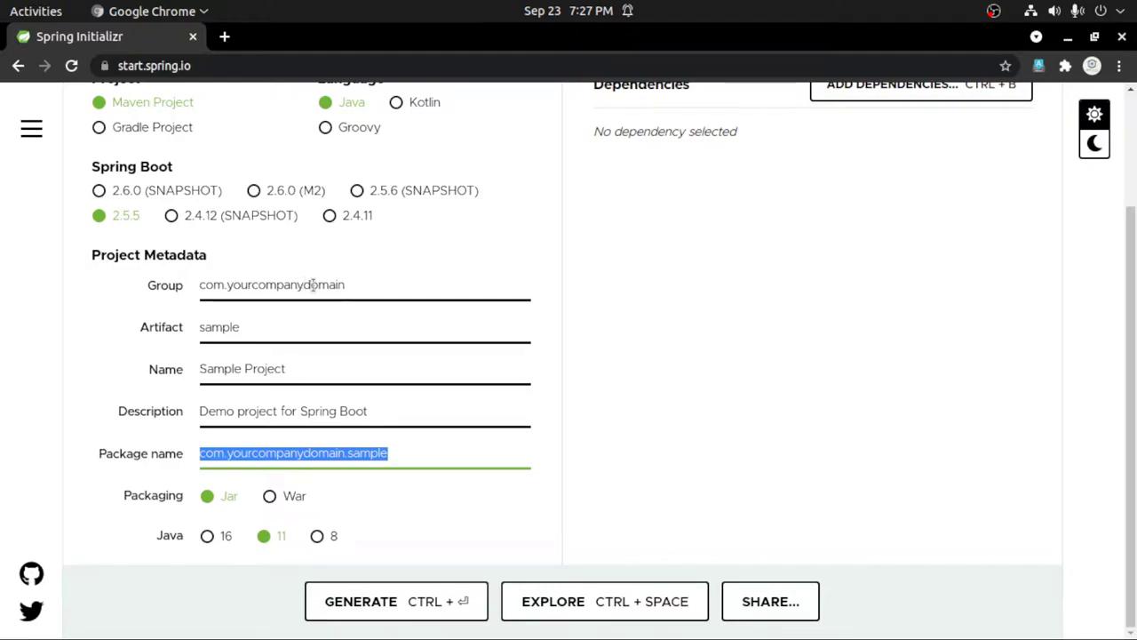
click(401, 454)
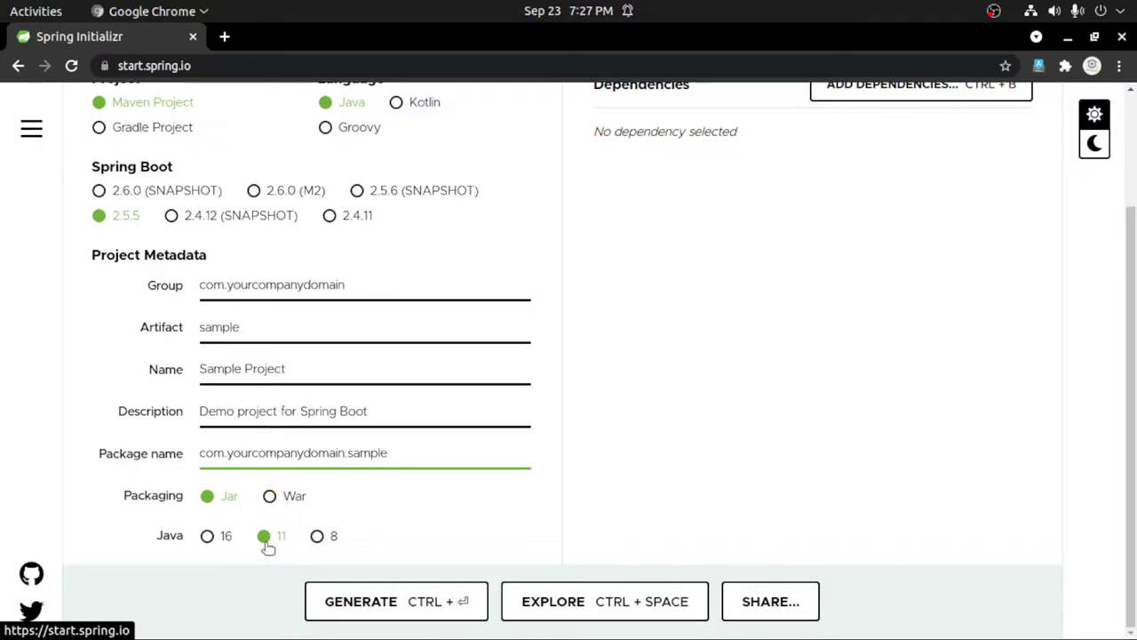
scroll(604, 427, up, 3)
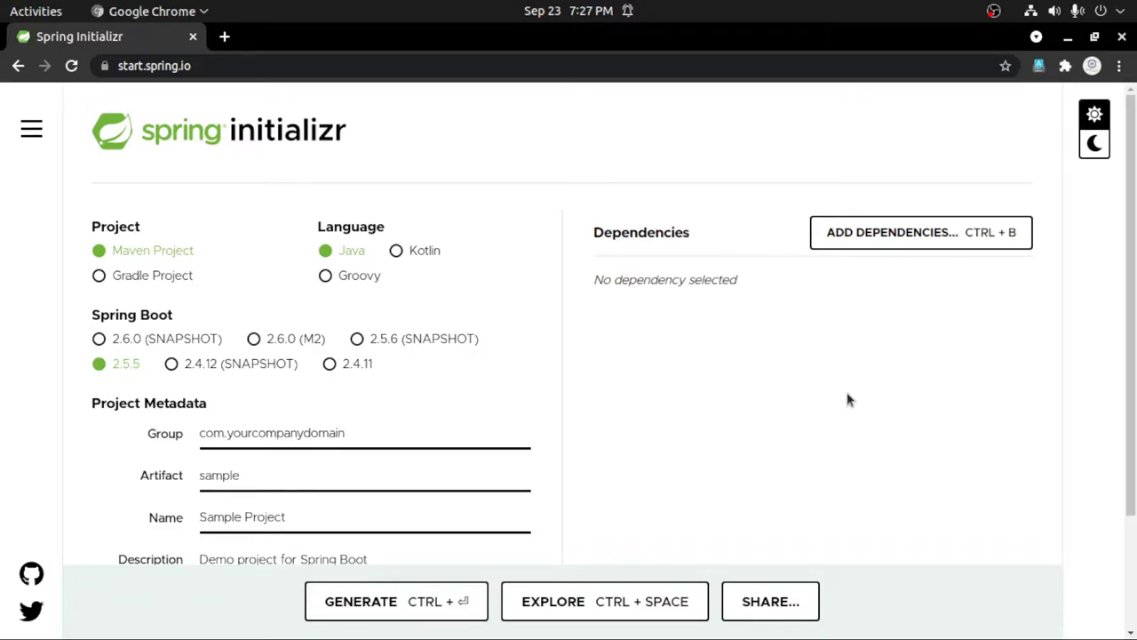
Step: Add the Spring Boot DevTools and Spring Web dependencies
click(925, 238)
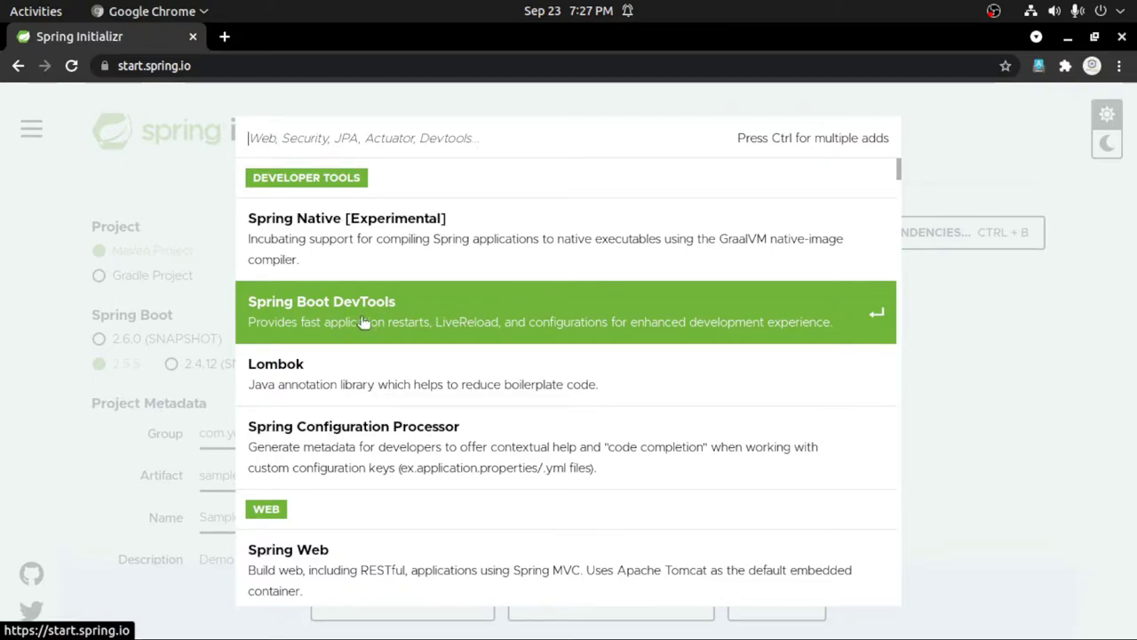
click(529, 312)
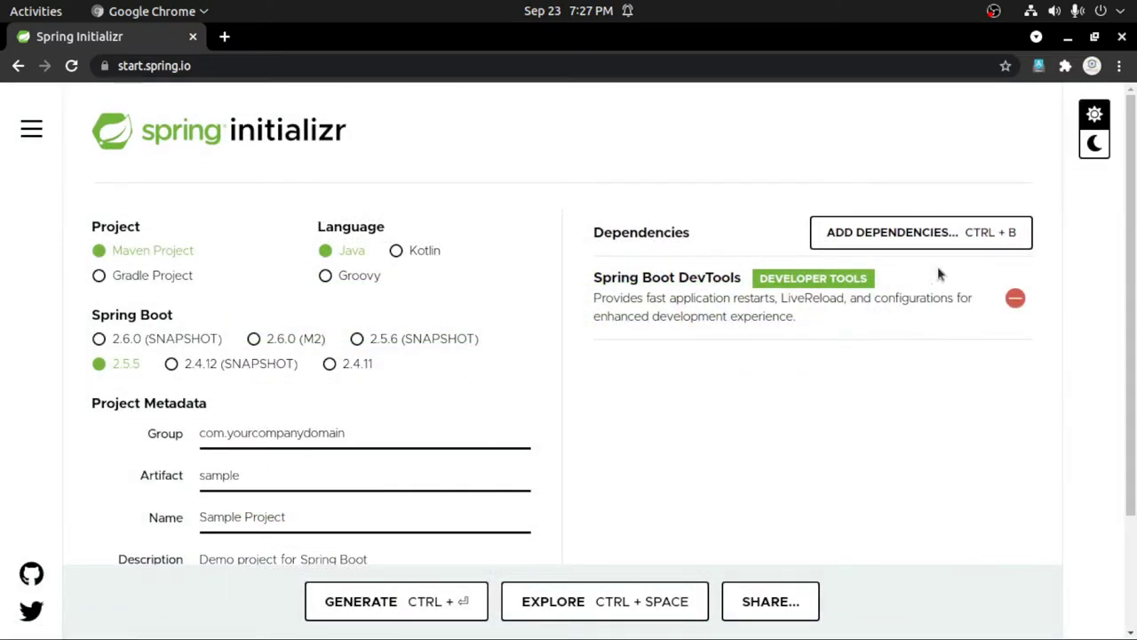
click(935, 232)
scroll(518, 380, down, 3)
click(466, 328)
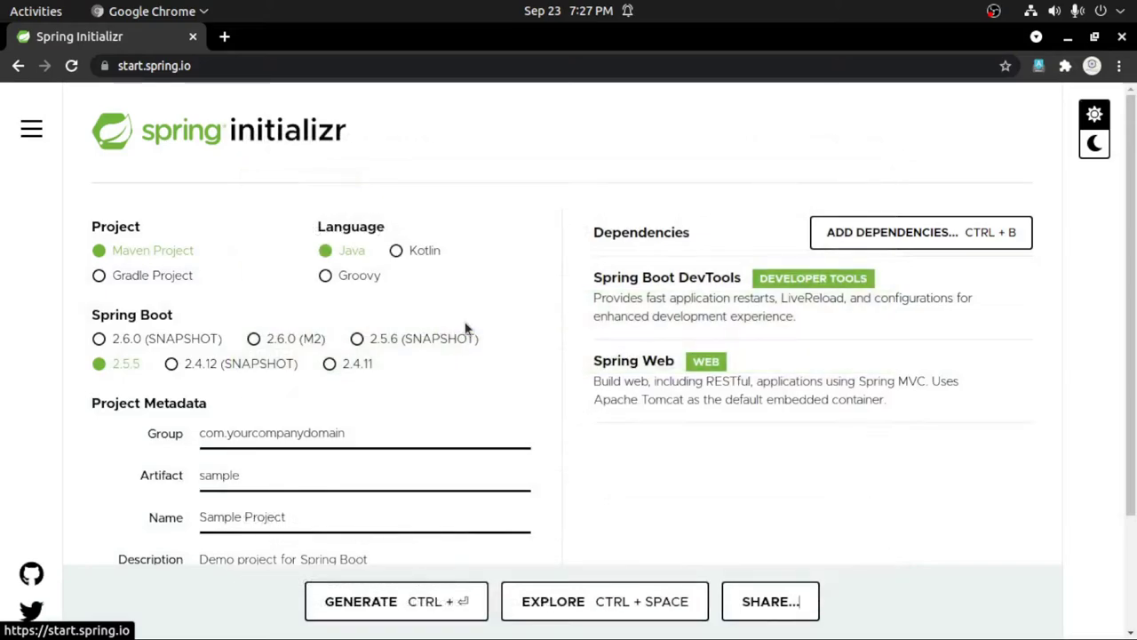
Step: Add the Rest Repositories and Spring Web Services dependencies
click(965, 232)
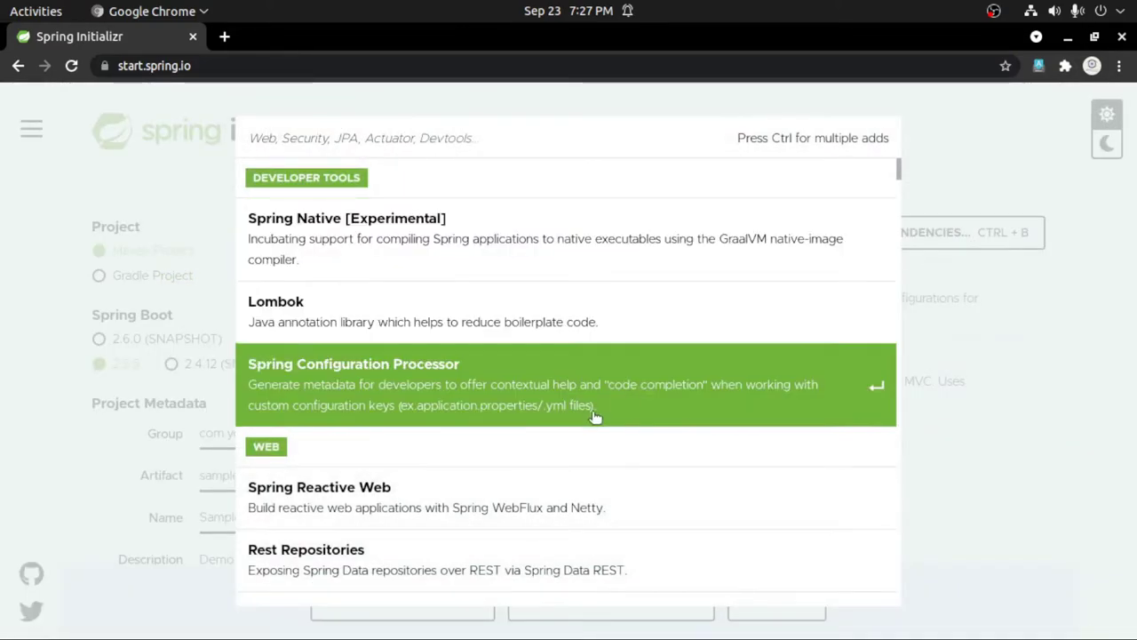
scroll(592, 418, down, 2)
scroll(592, 419, down, 2)
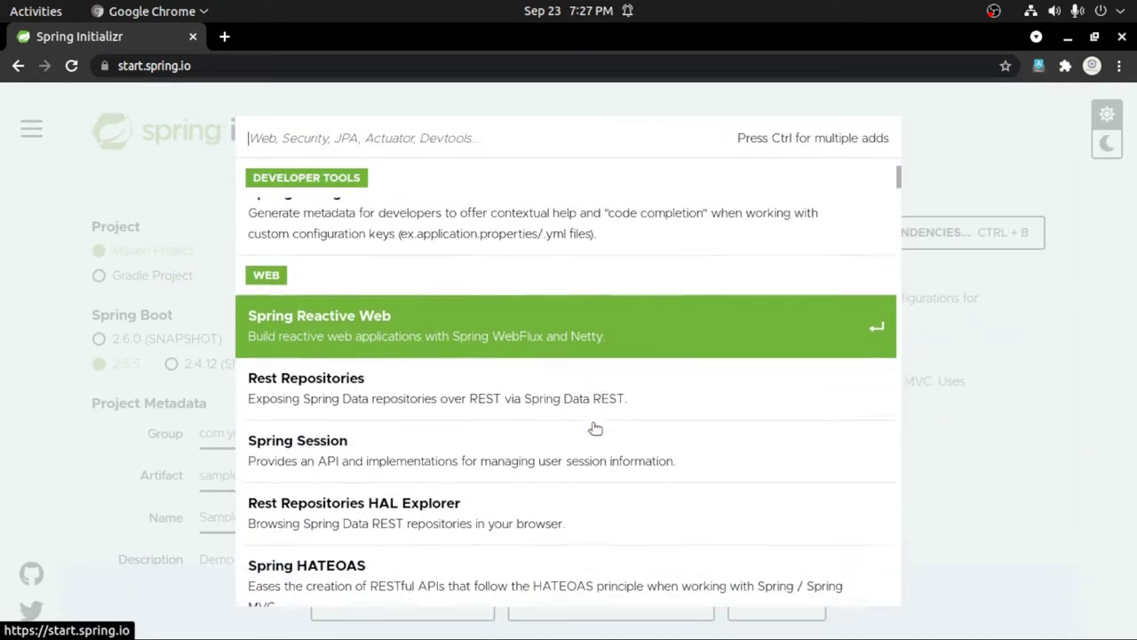
click(561, 385)
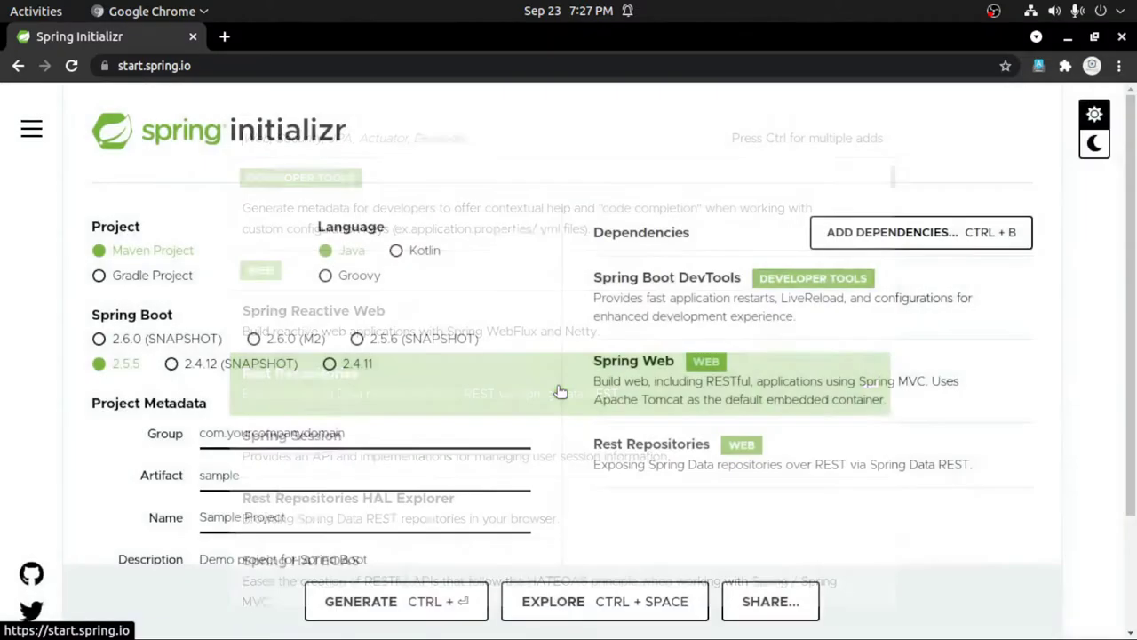
click(880, 233)
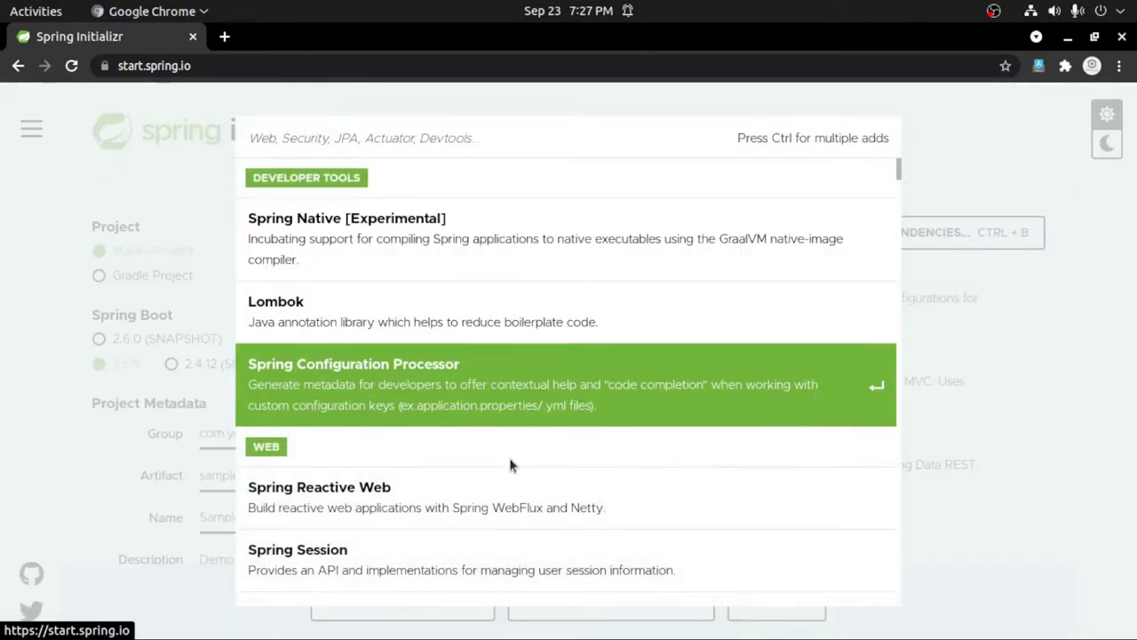
scroll(520, 465, down, 2)
scroll(525, 467, down, 1)
scroll(525, 436, down, 1)
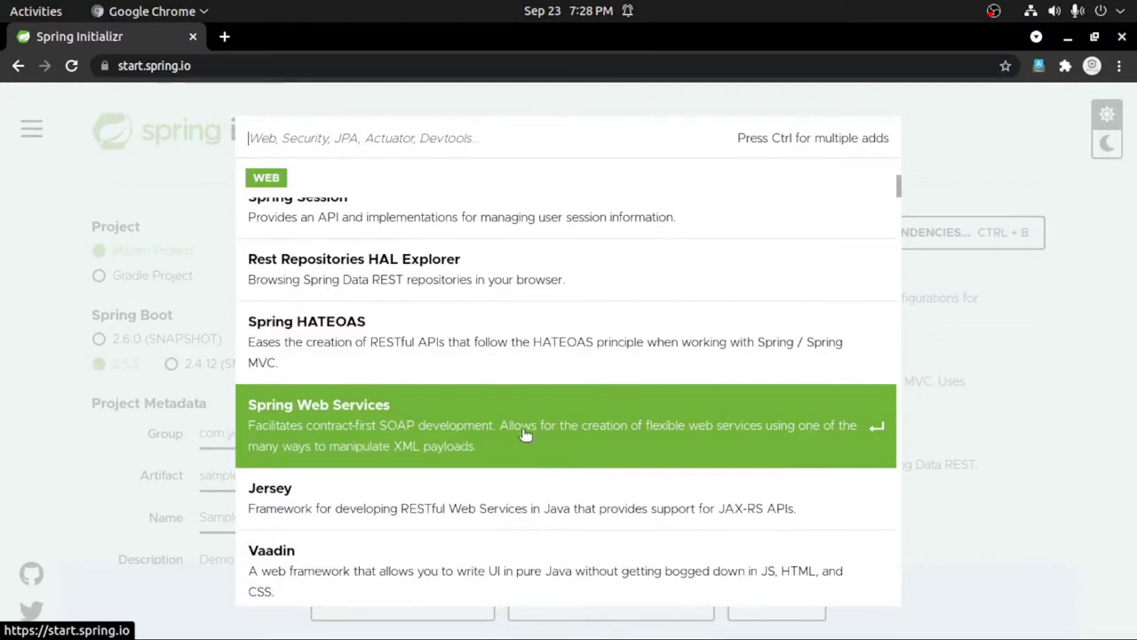
click(527, 435)
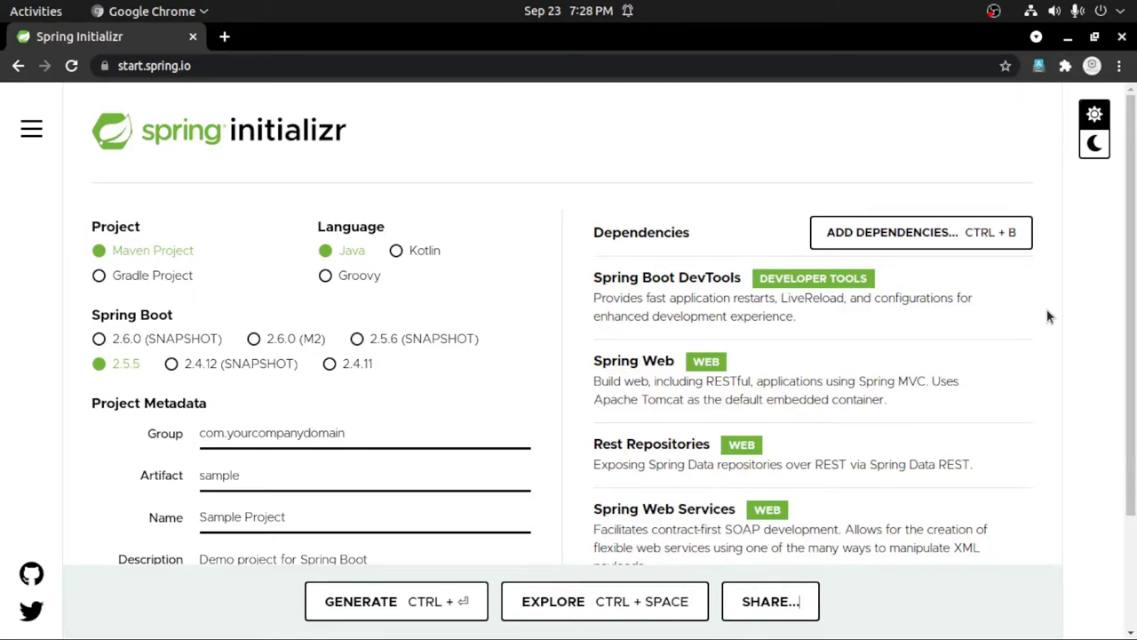
Step: Reopen the dependency picker and scroll down through further options
click(897, 232)
scroll(542, 464, down, 3)
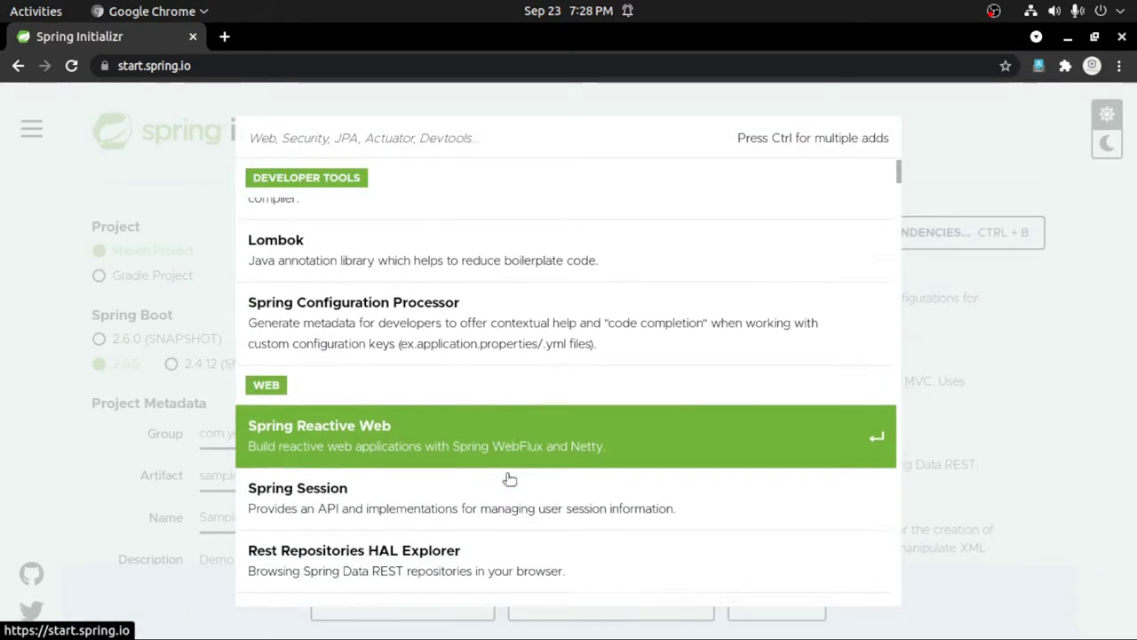
scroll(543, 449, down, 8)
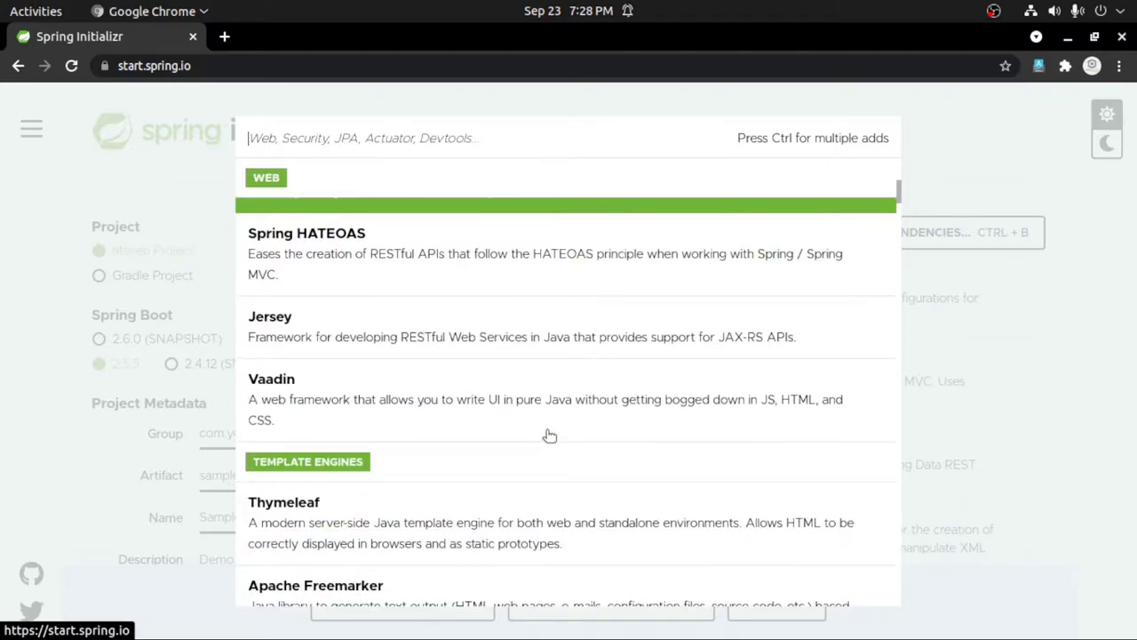
scroll(549, 433, down, 2)
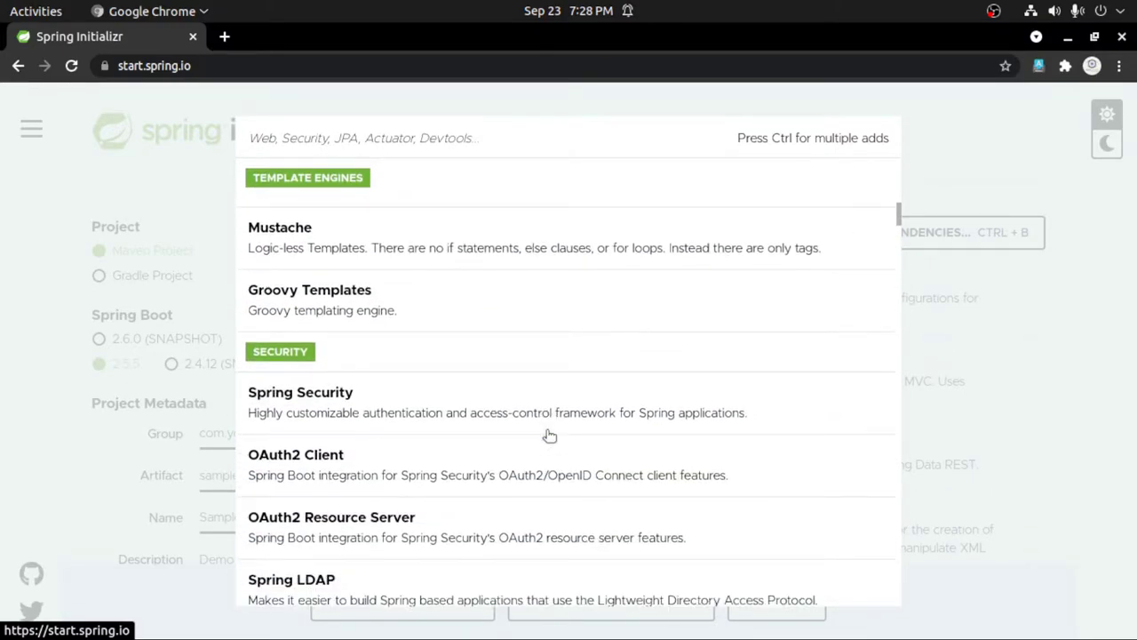
scroll(545, 432, down, 5)
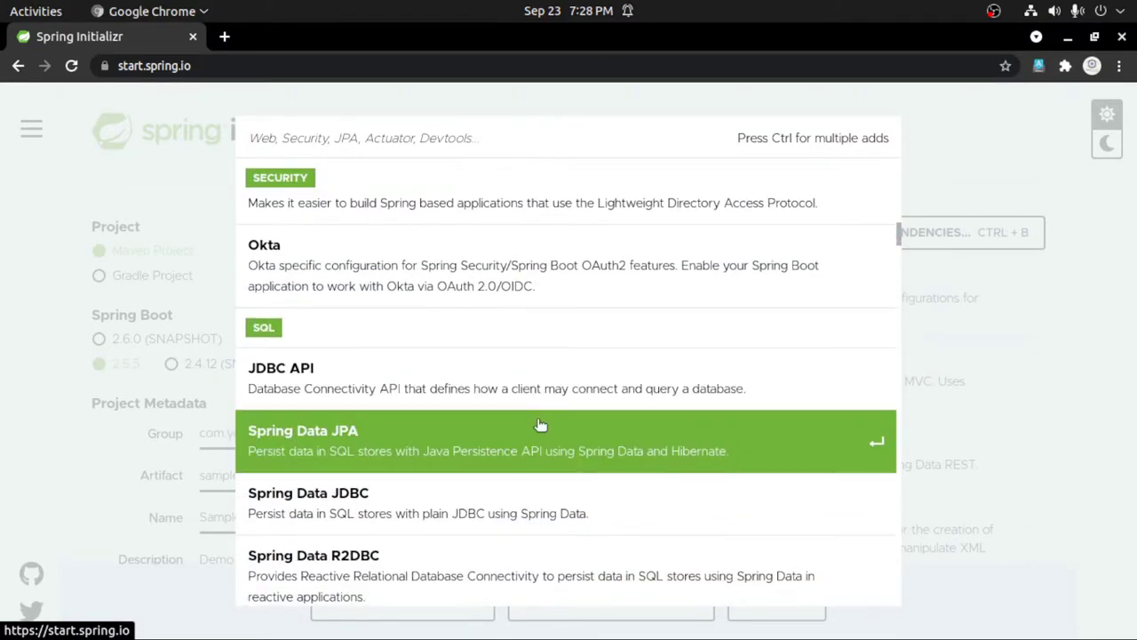
Step: Add Spring Data JPA, then scroll the dependency list down to the SQL section
click(594, 434)
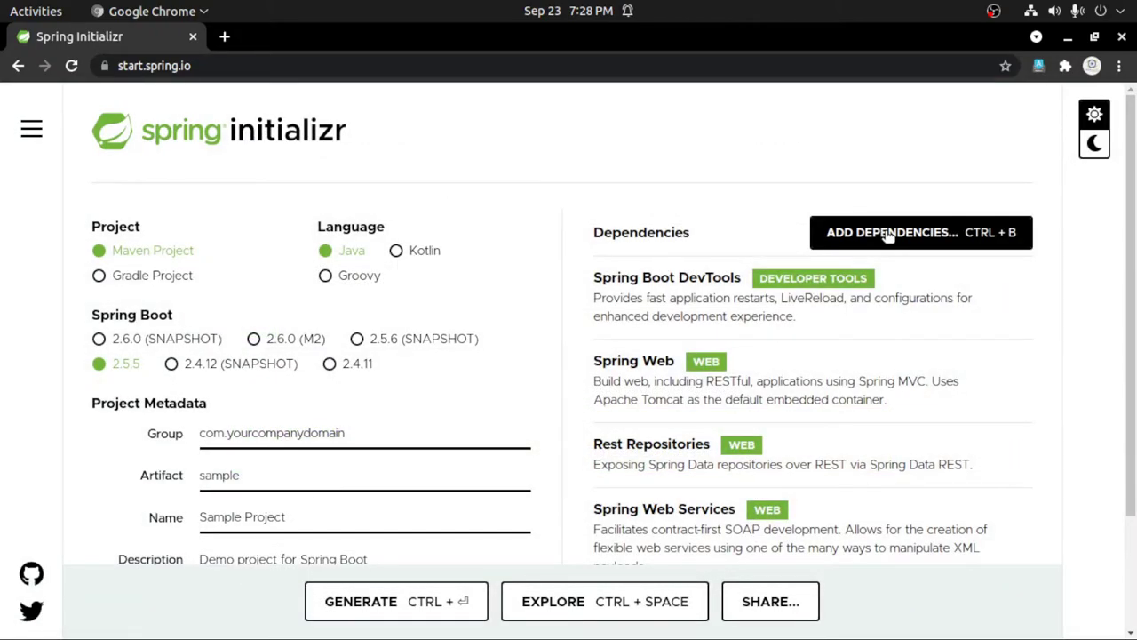
click(877, 235)
scroll(503, 416, down, 8)
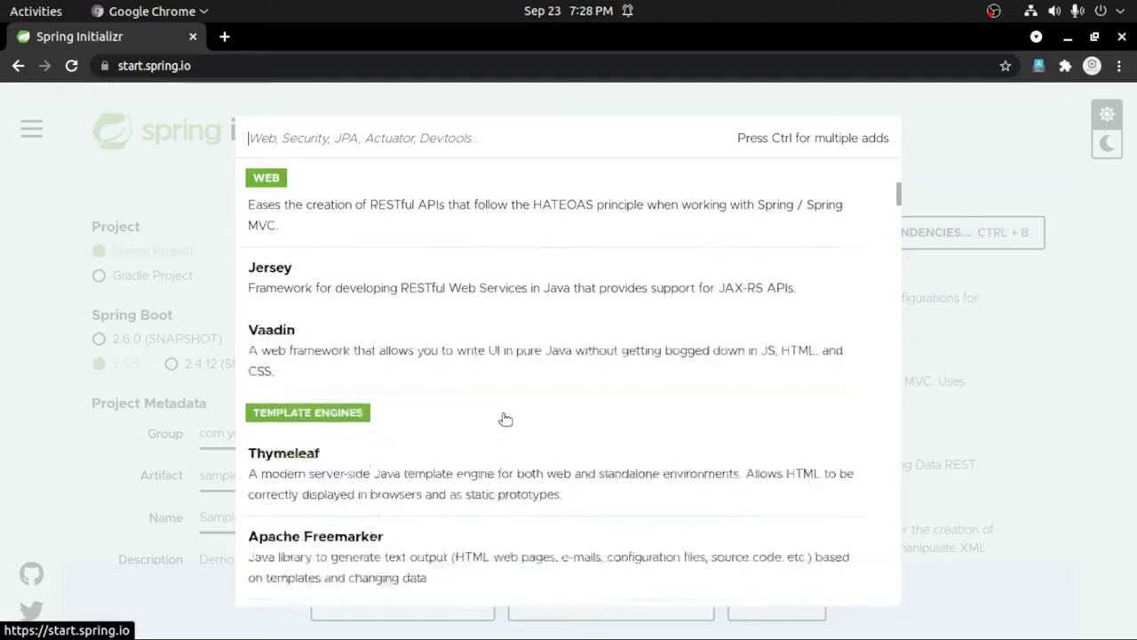
scroll(502, 415, down, 4)
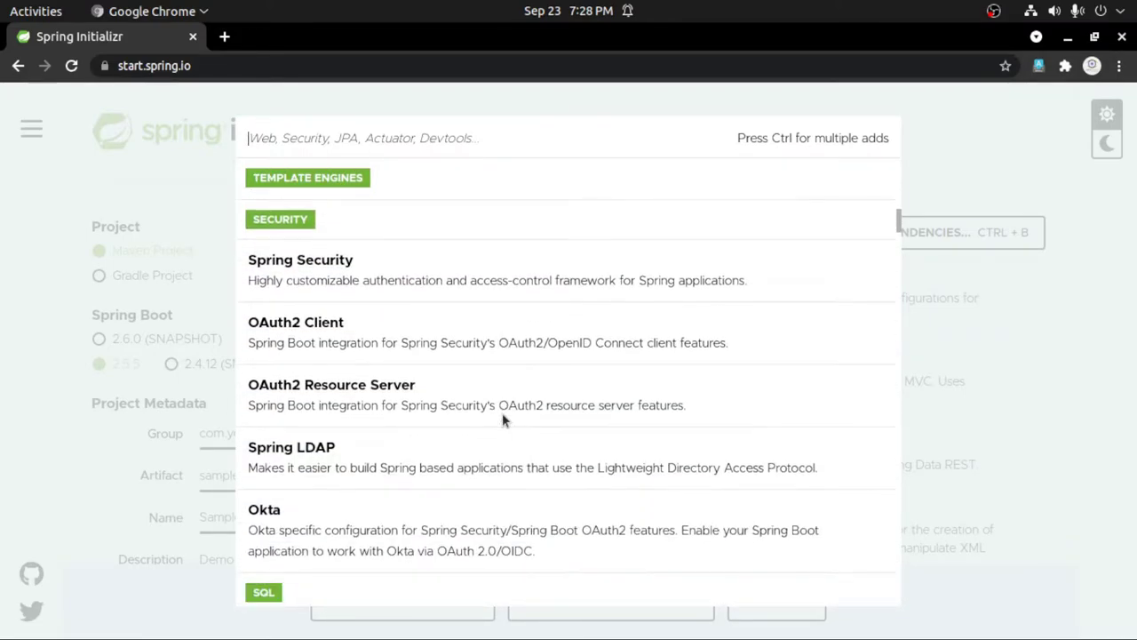
scroll(501, 430, down, 2)
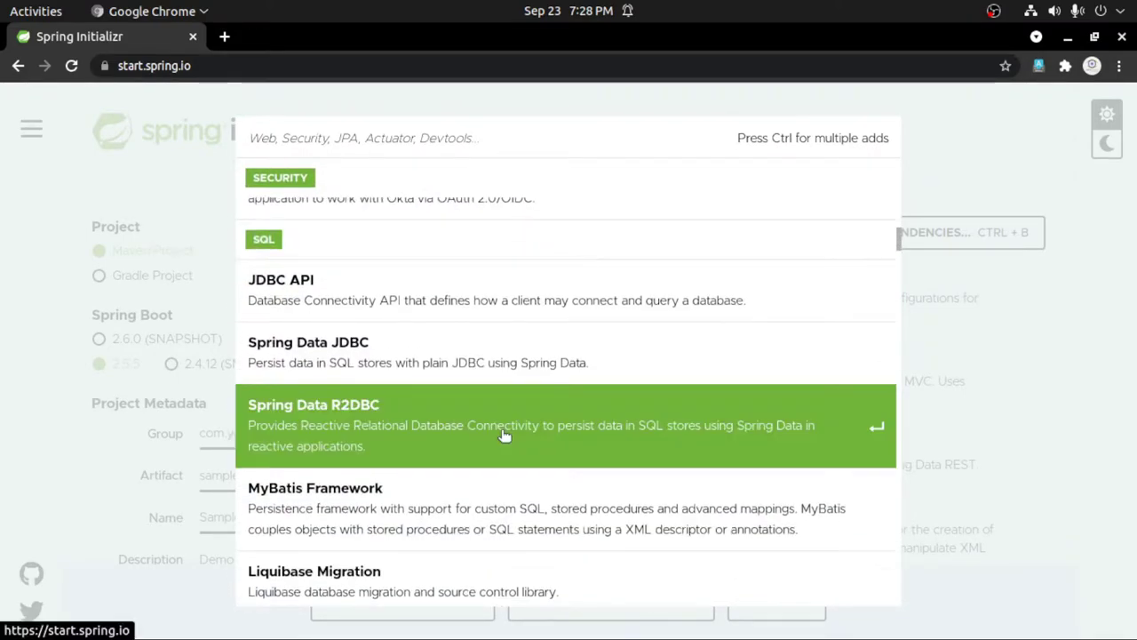
scroll(572, 435, down, 2)
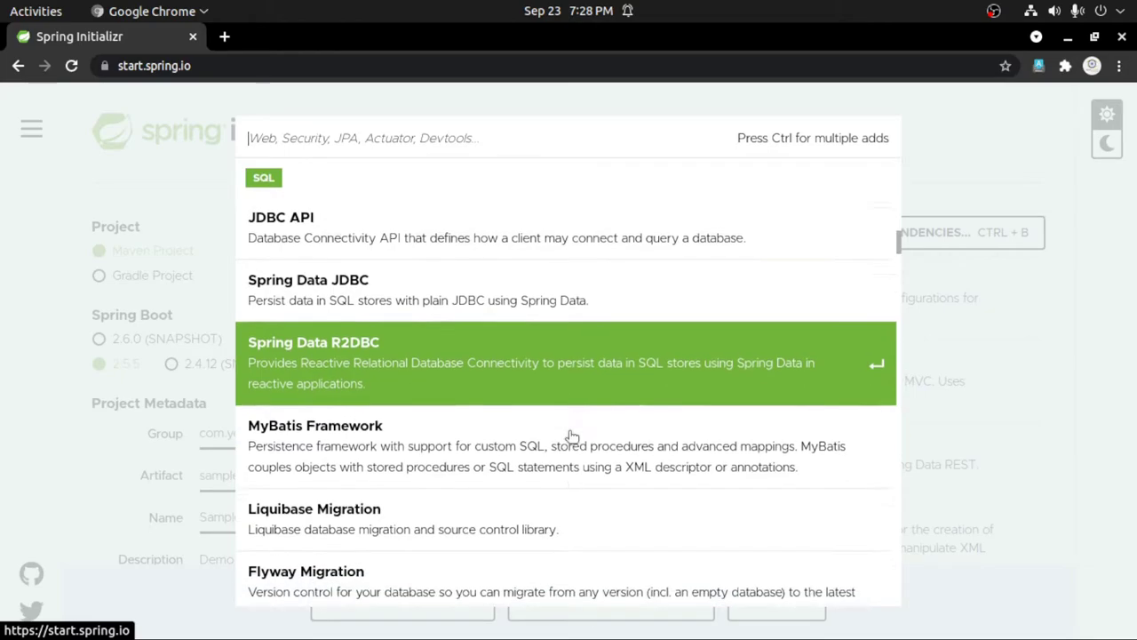
scroll(572, 437, down, 4)
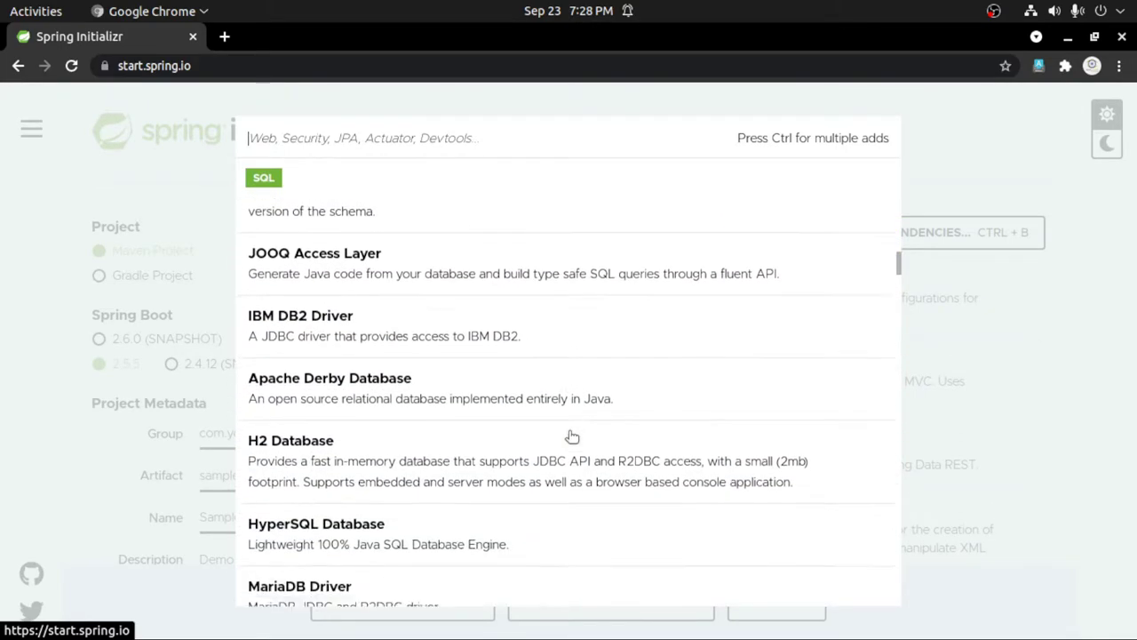
scroll(572, 435, down, 2)
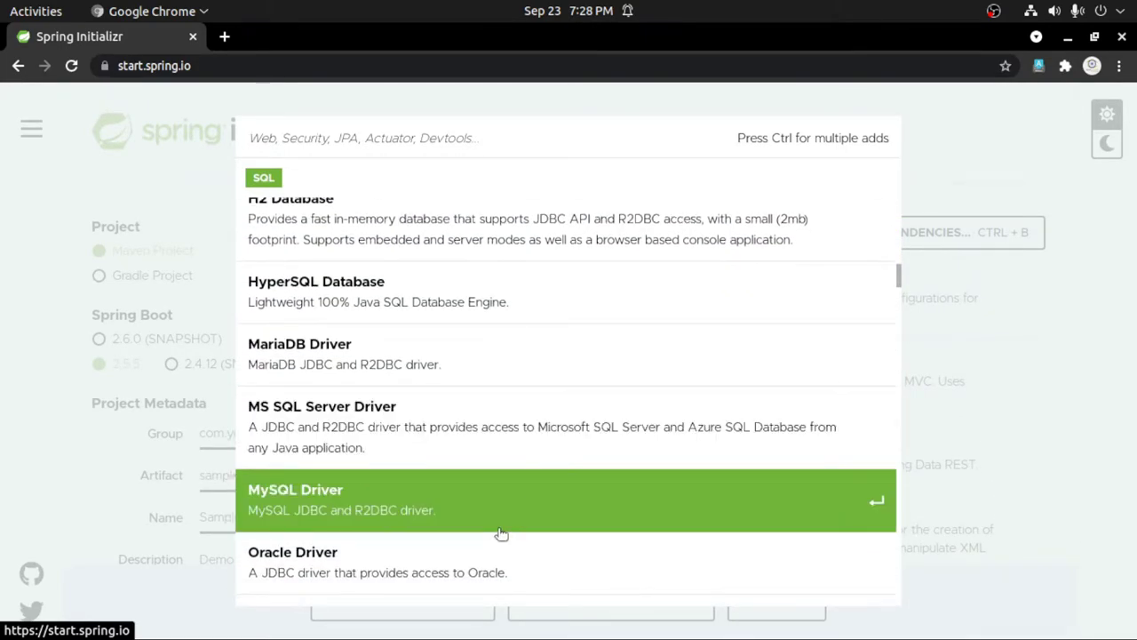
Step: Add the MySQL Driver dependency and review the updated six-item list
click(502, 507)
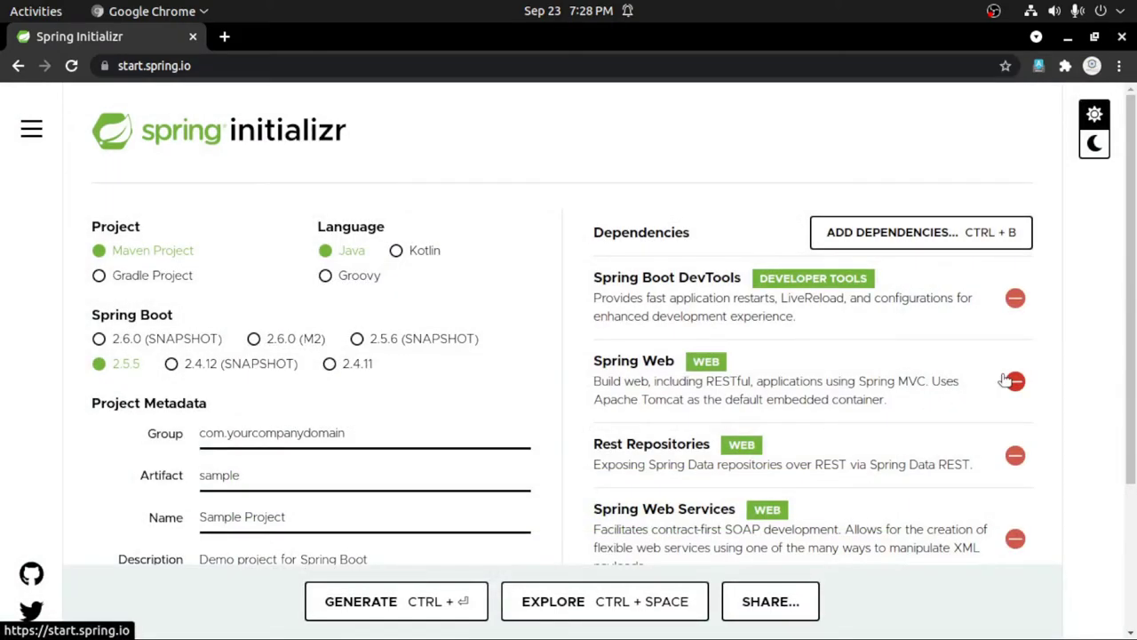
scroll(1013, 373, down, 3)
scroll(1045, 357, up, 2)
scroll(1043, 360, down, 2)
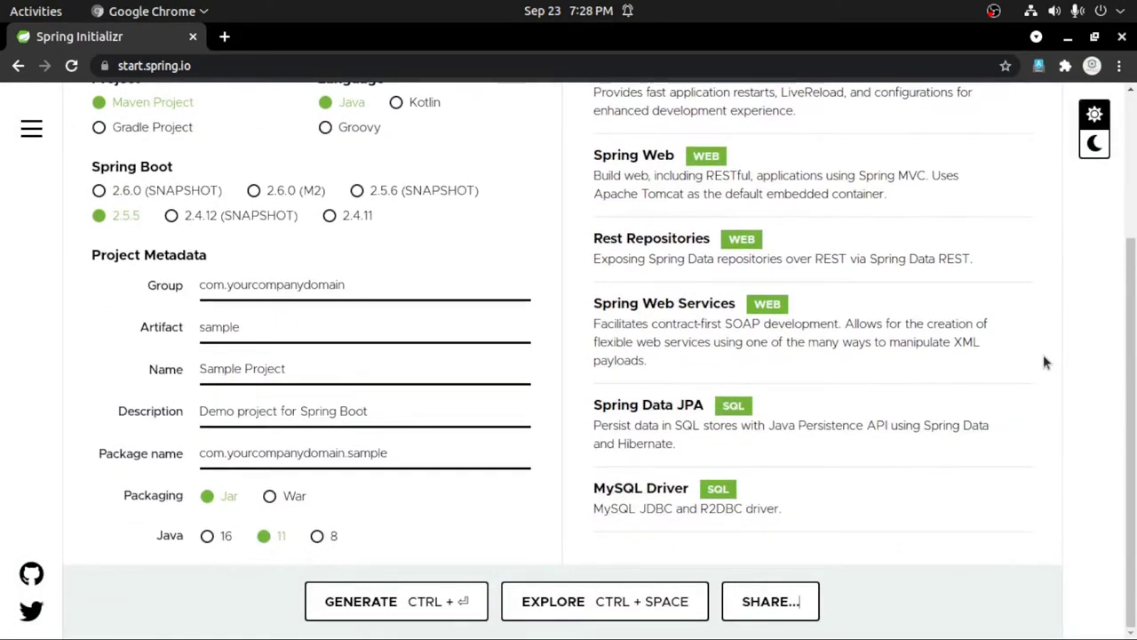
scroll(1045, 361, up, 2)
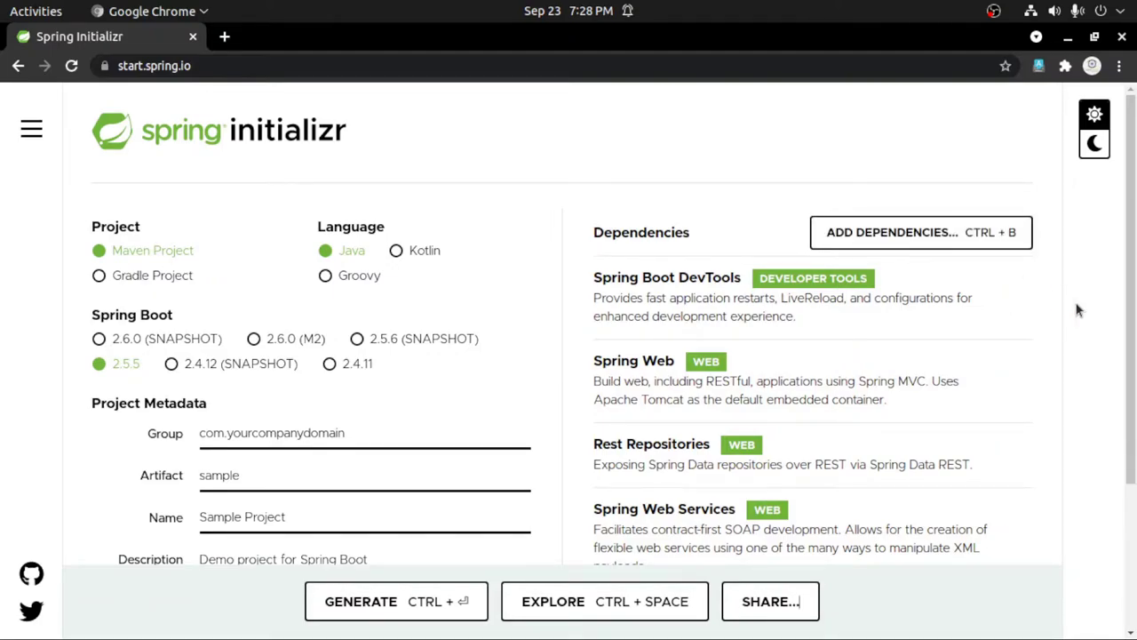
scroll(1040, 310, down, 2)
scroll(1077, 310, down, 1)
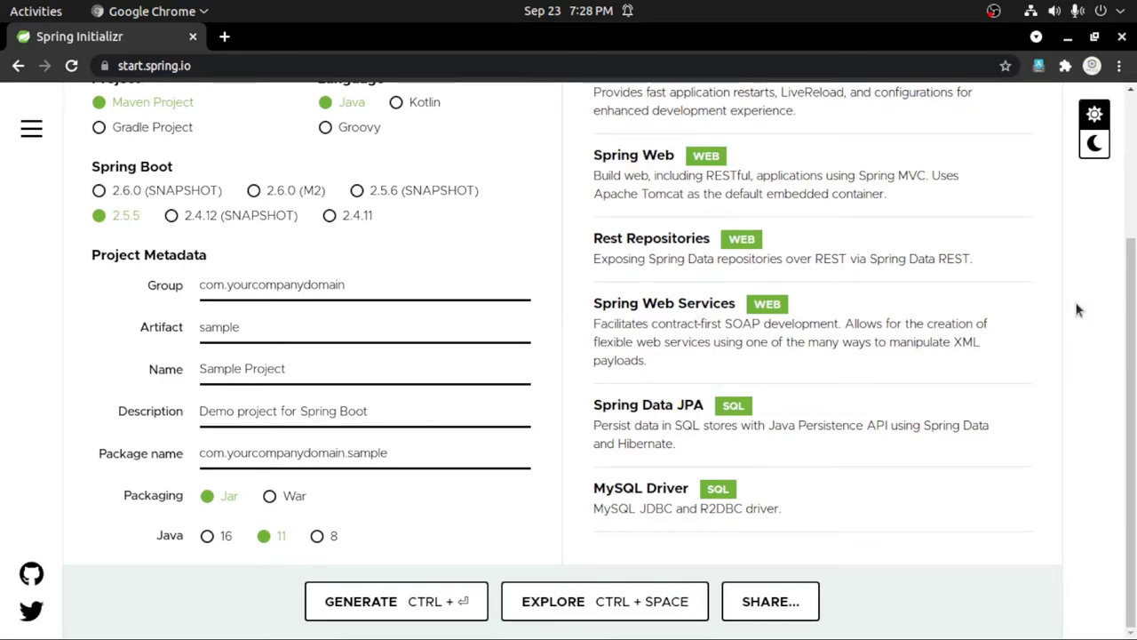
Step: Download the project as sample.zip, show it in its folder, and go to Home in Files
click(387, 603)
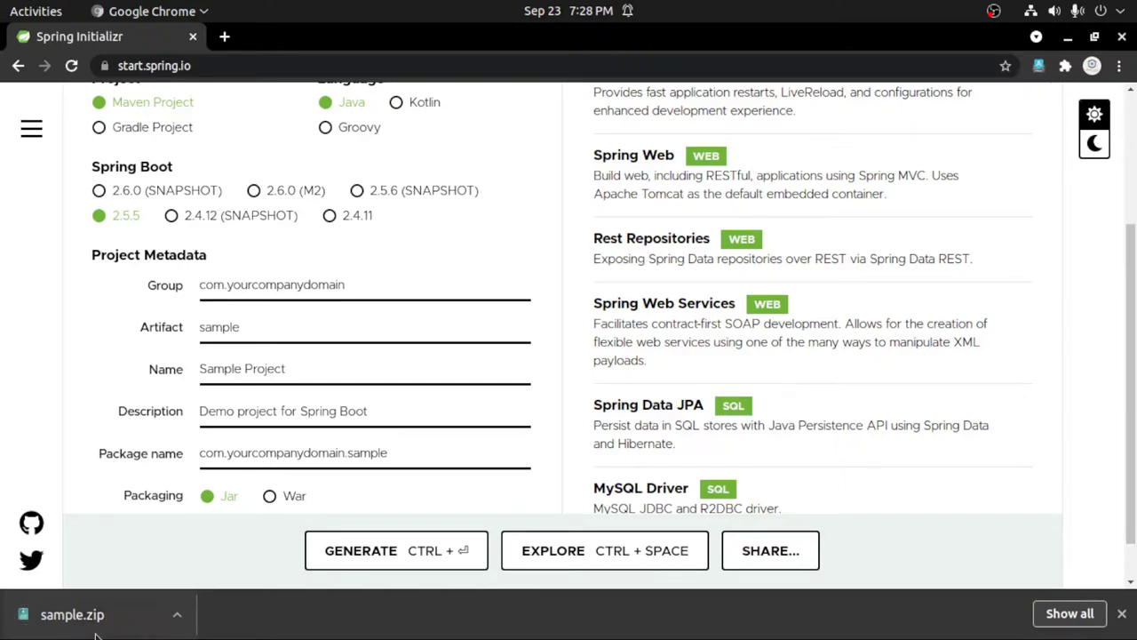
click(180, 621)
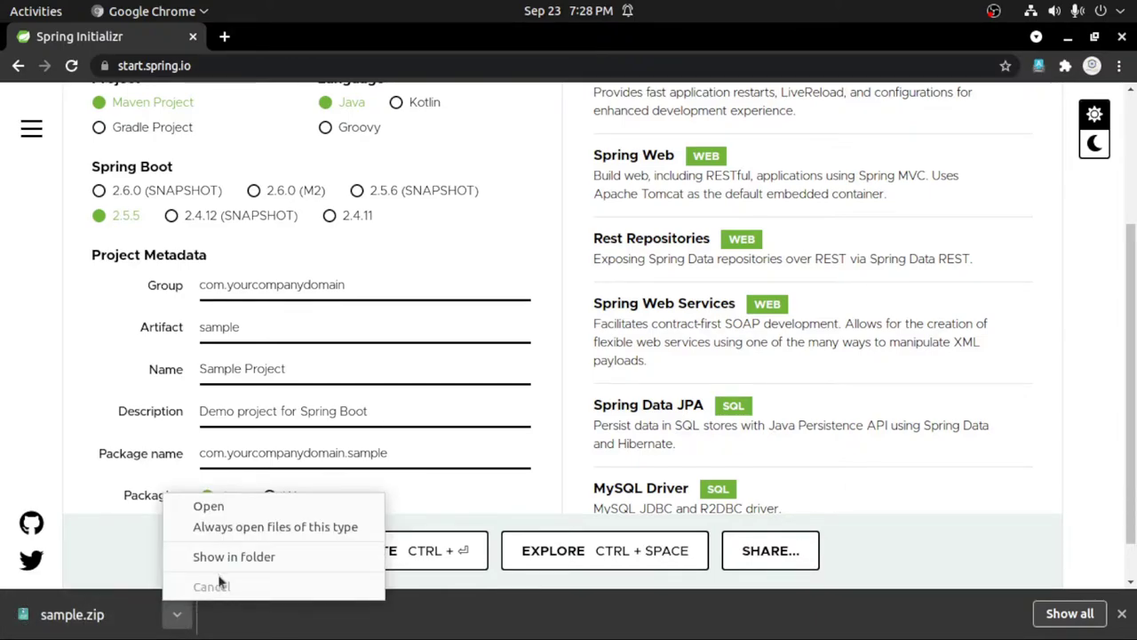
click(243, 557)
click(626, 44)
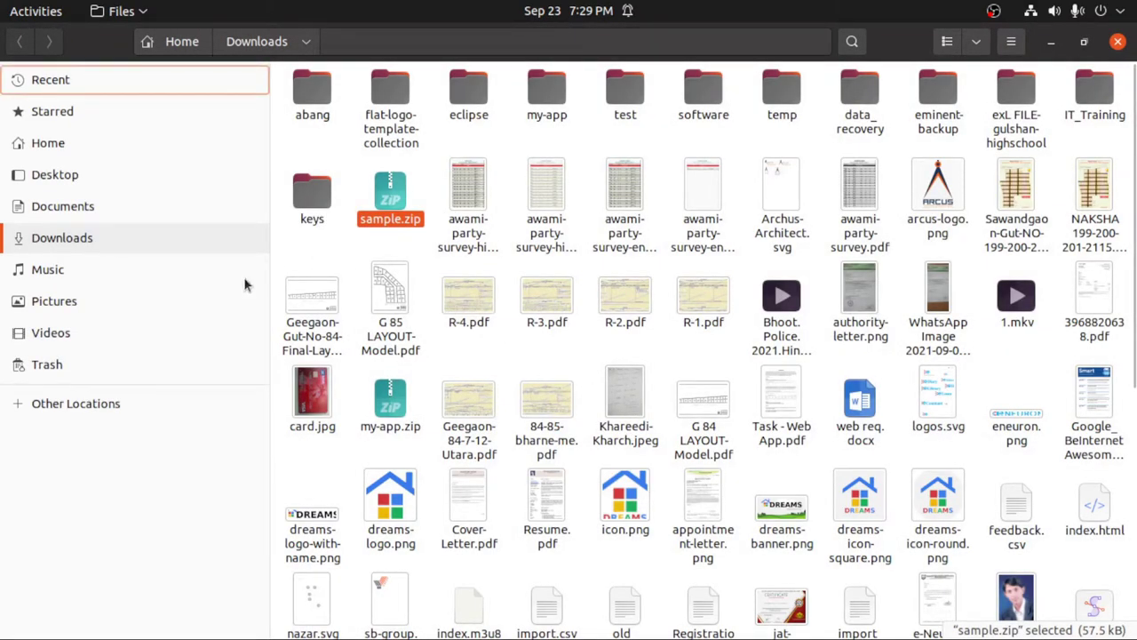
click(89, 147)
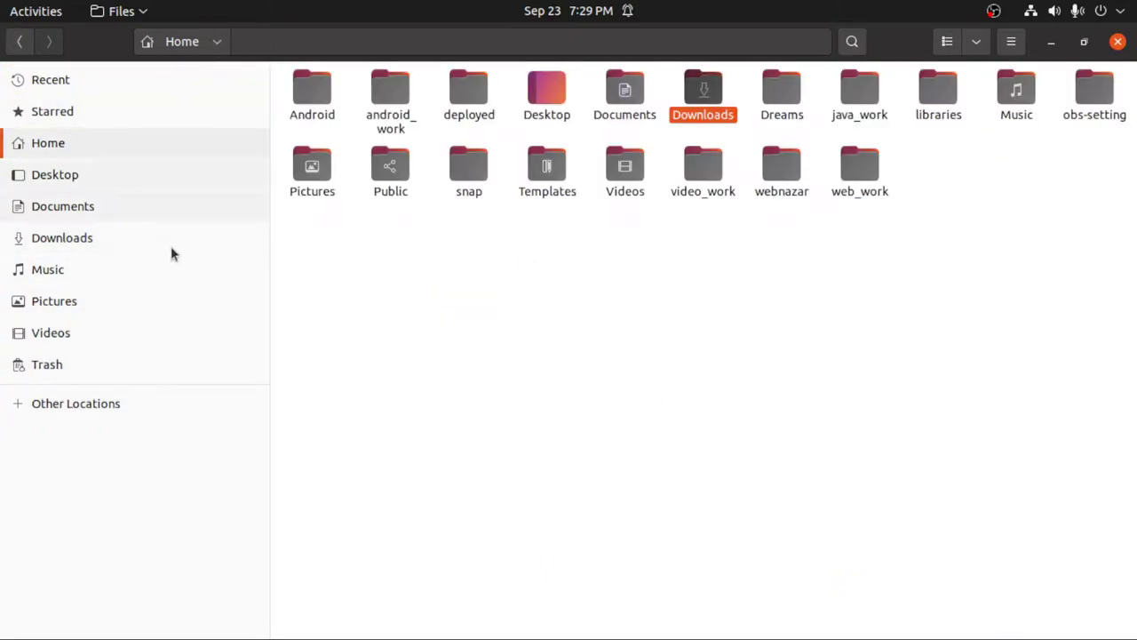
Step: Paste sample.zip into web_work and extract it there
double_click(867, 165)
right_click(557, 285)
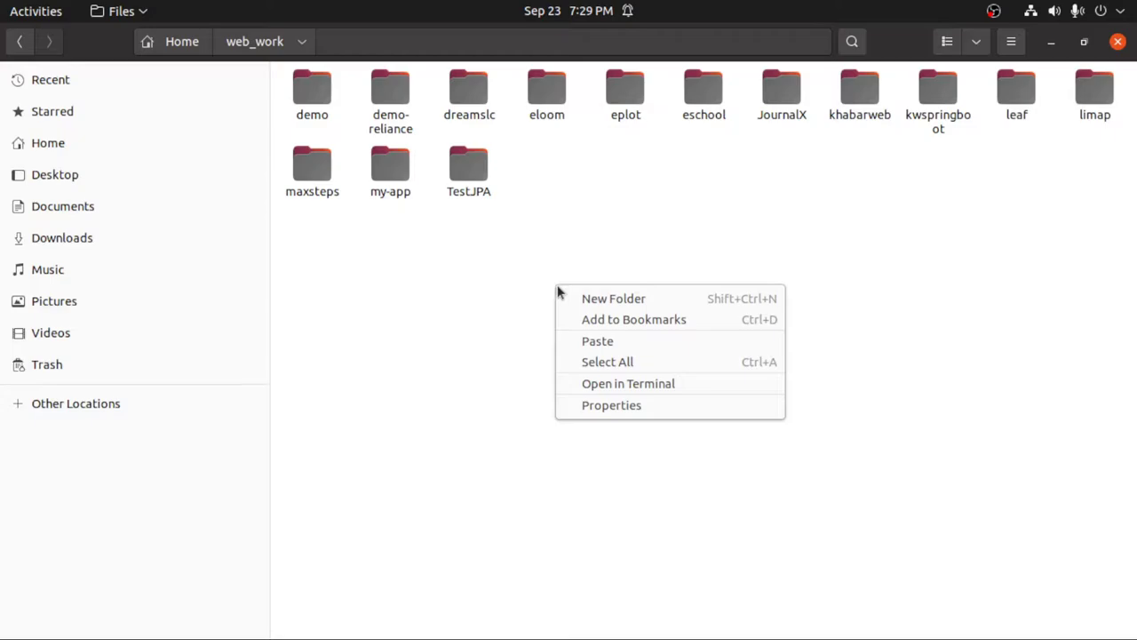
click(662, 339)
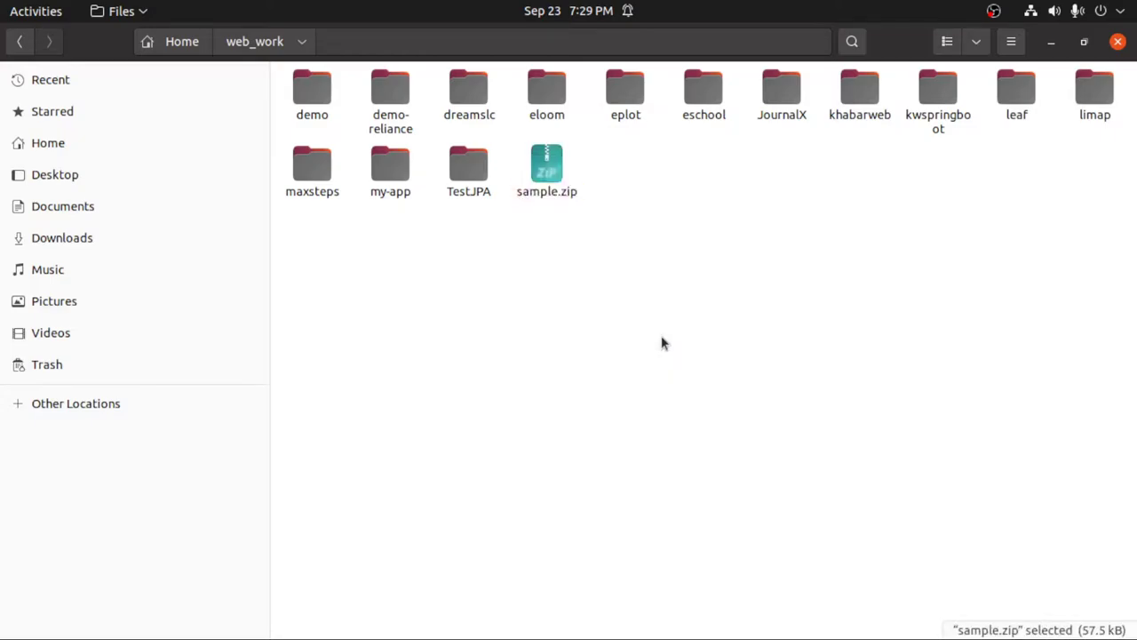
right_click(542, 167)
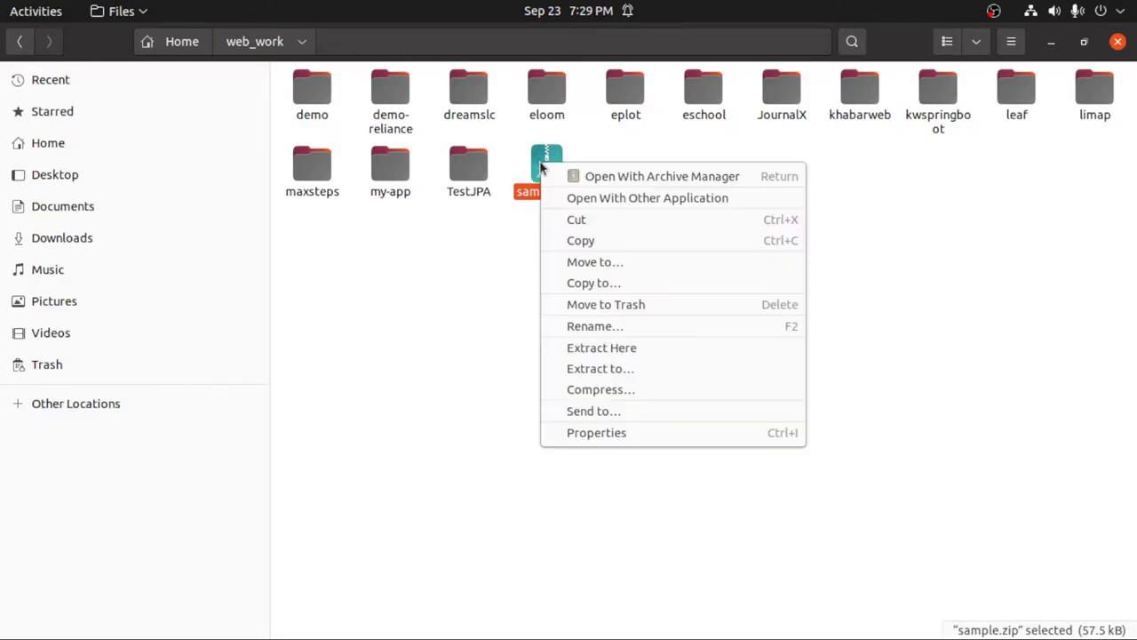
click(656, 346)
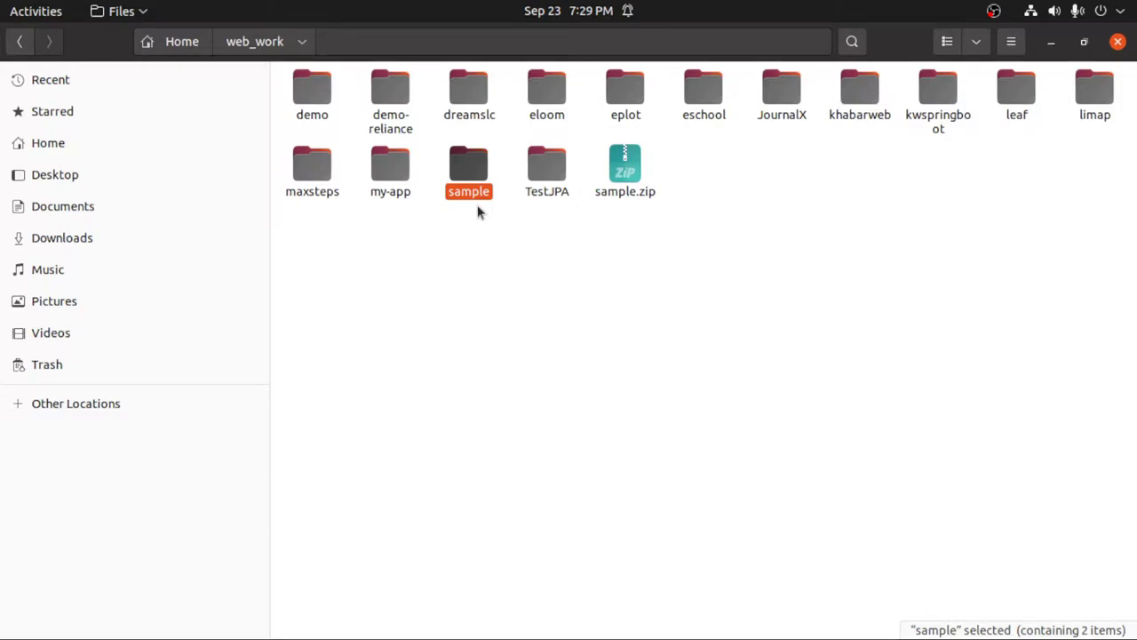
Step: Delete sample.zip, keeping the extracted sample folder, and head to Eclipse in the dock
click(638, 192)
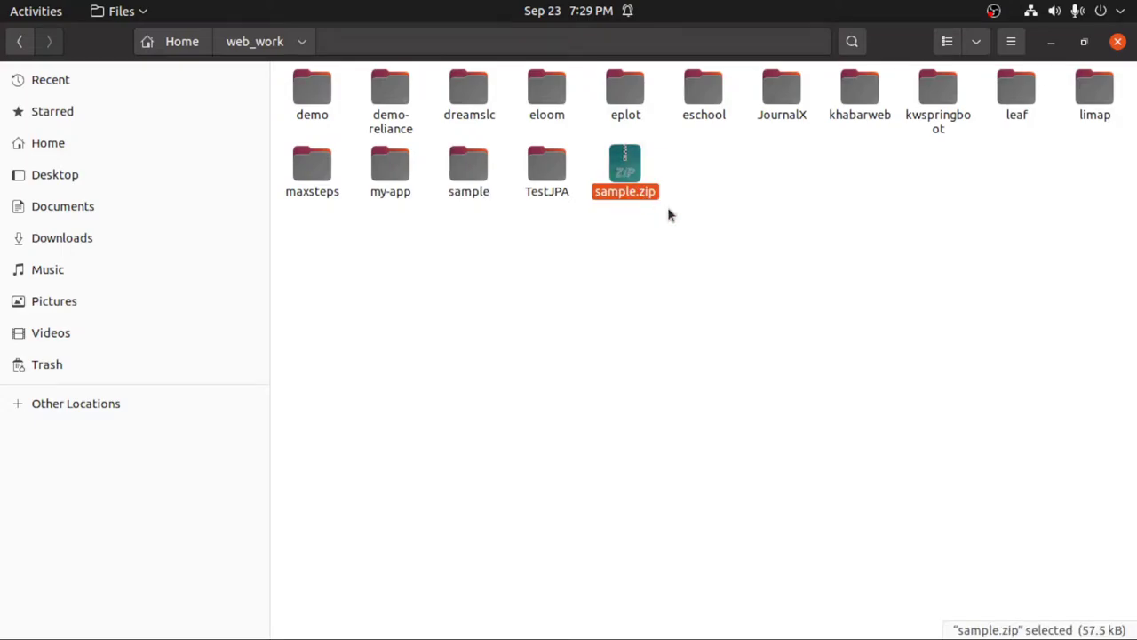
key(Delete)
text(k)
key(Escape)
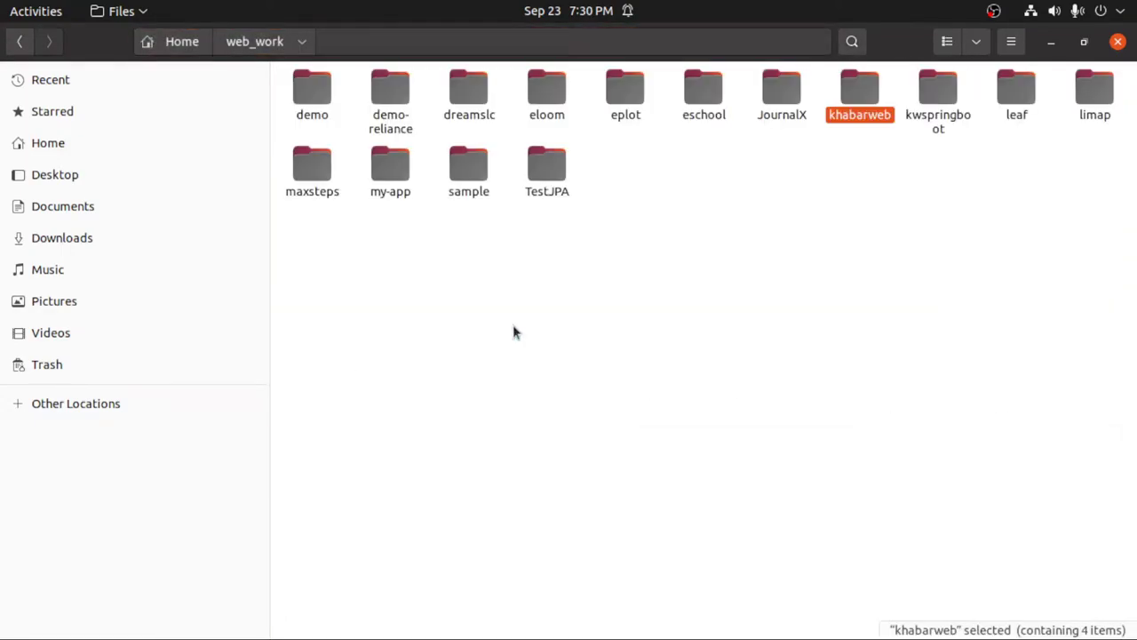
click(477, 179)
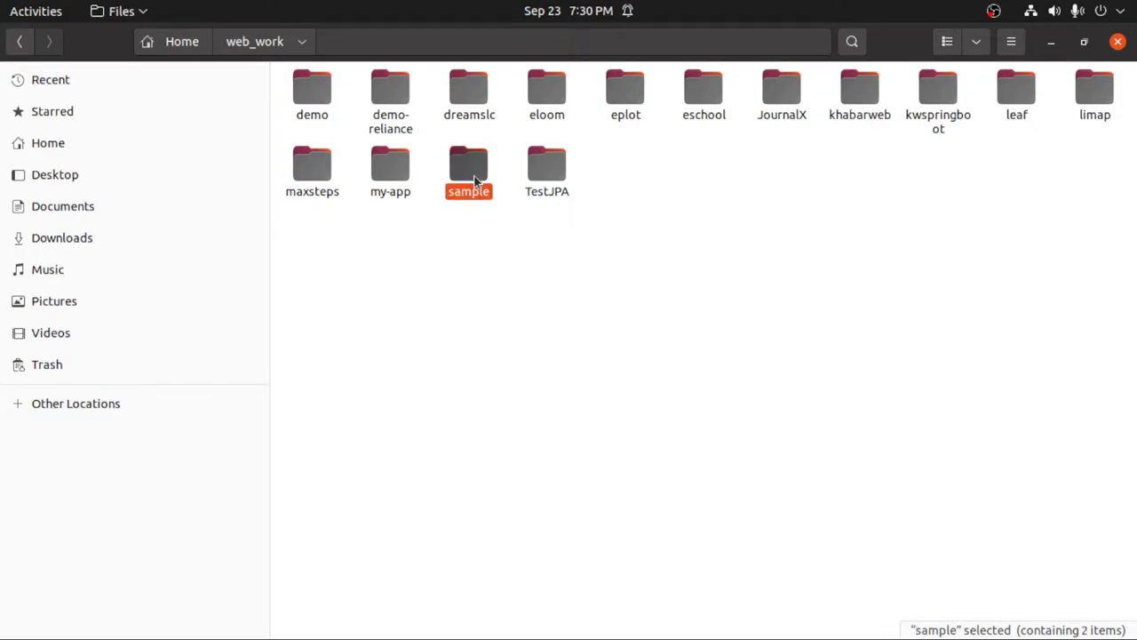
mouse_move(2, 336)
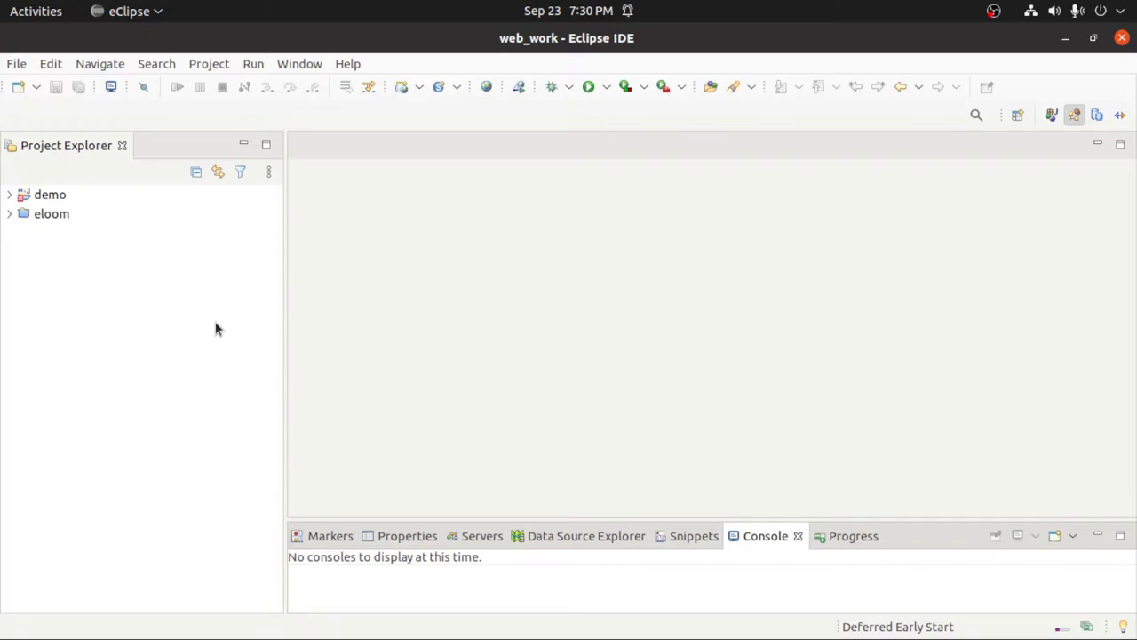
Step: Start a File > Import of Existing Maven Projects
click(18, 65)
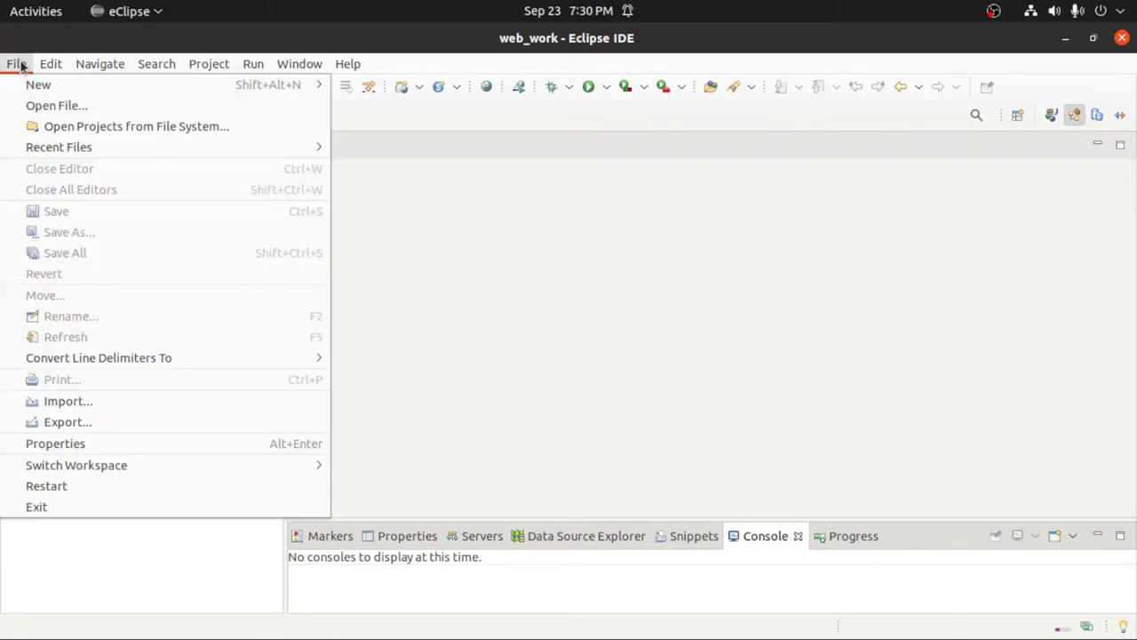
click(76, 401)
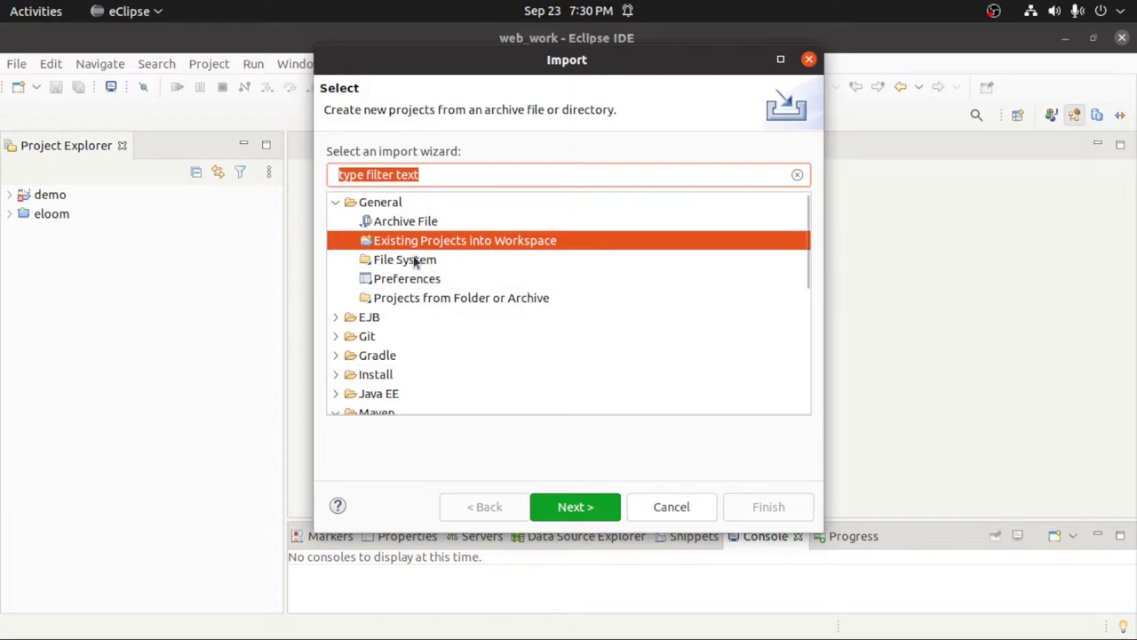
scroll(426, 293, down, 2)
scroll(446, 278, down, 1)
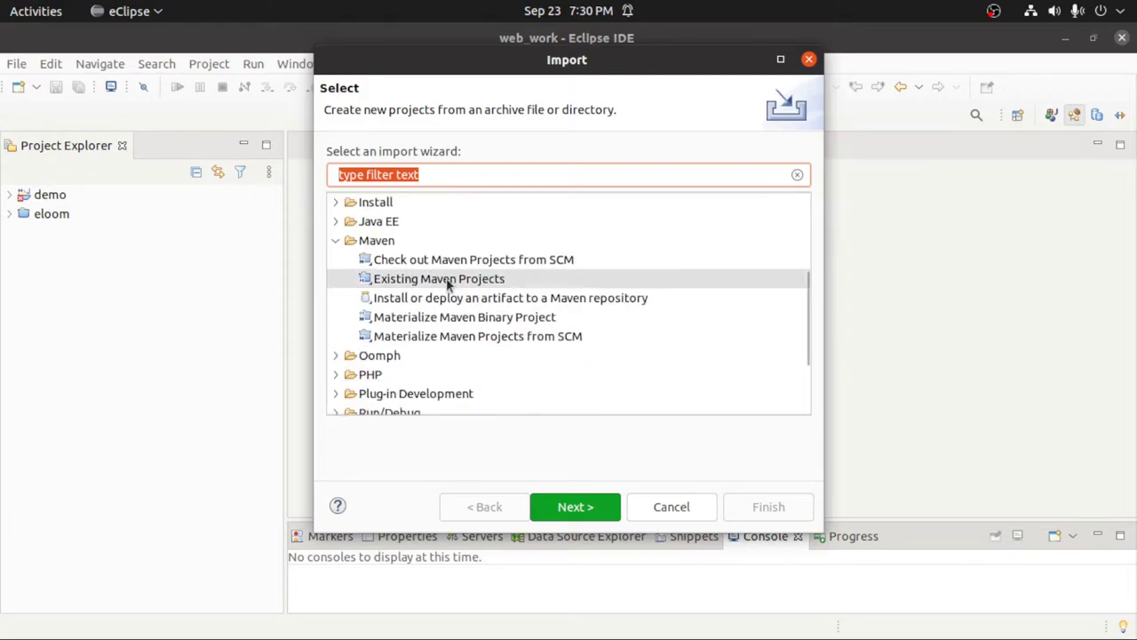
click(376, 241)
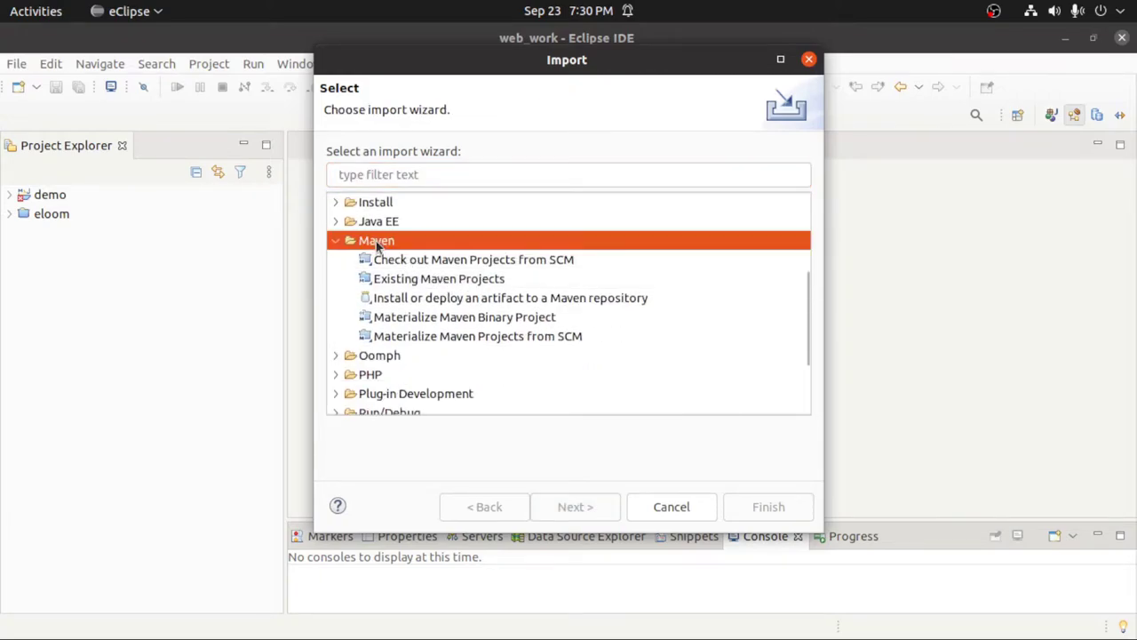
click(471, 281)
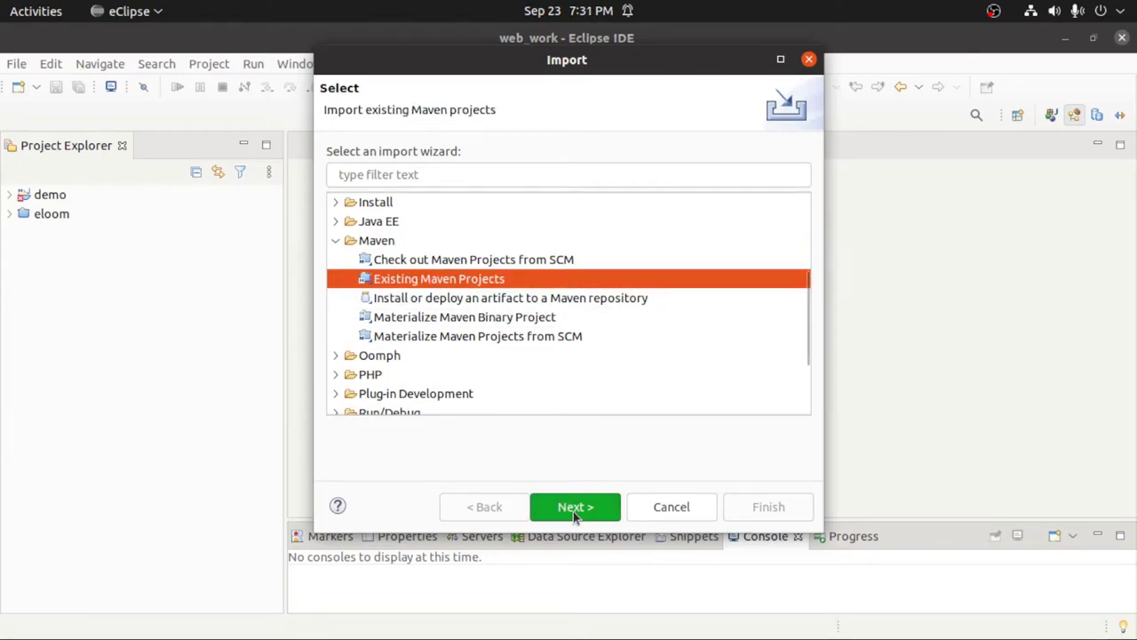
click(573, 511)
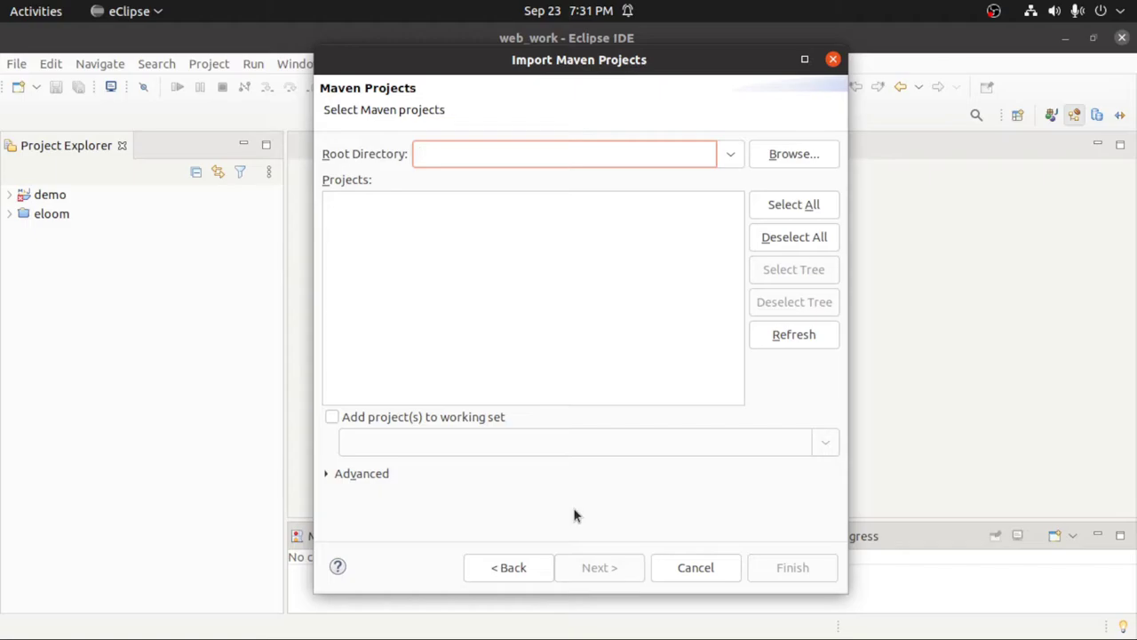
Step: Set the root directory to the sample folder and finish the import
click(791, 155)
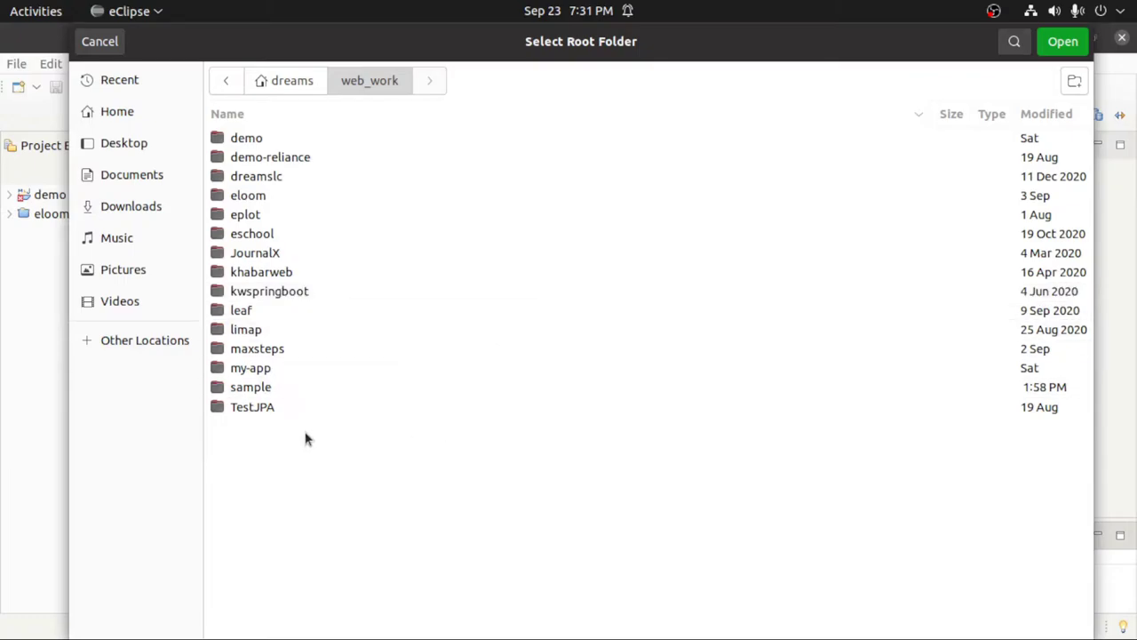
click(260, 391)
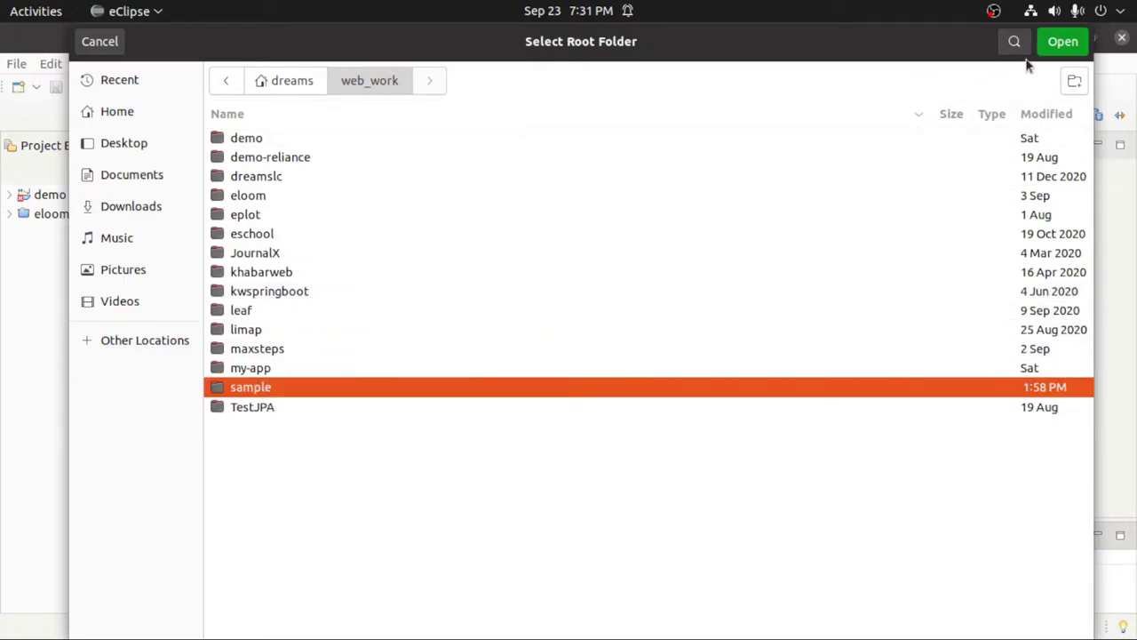
click(1063, 42)
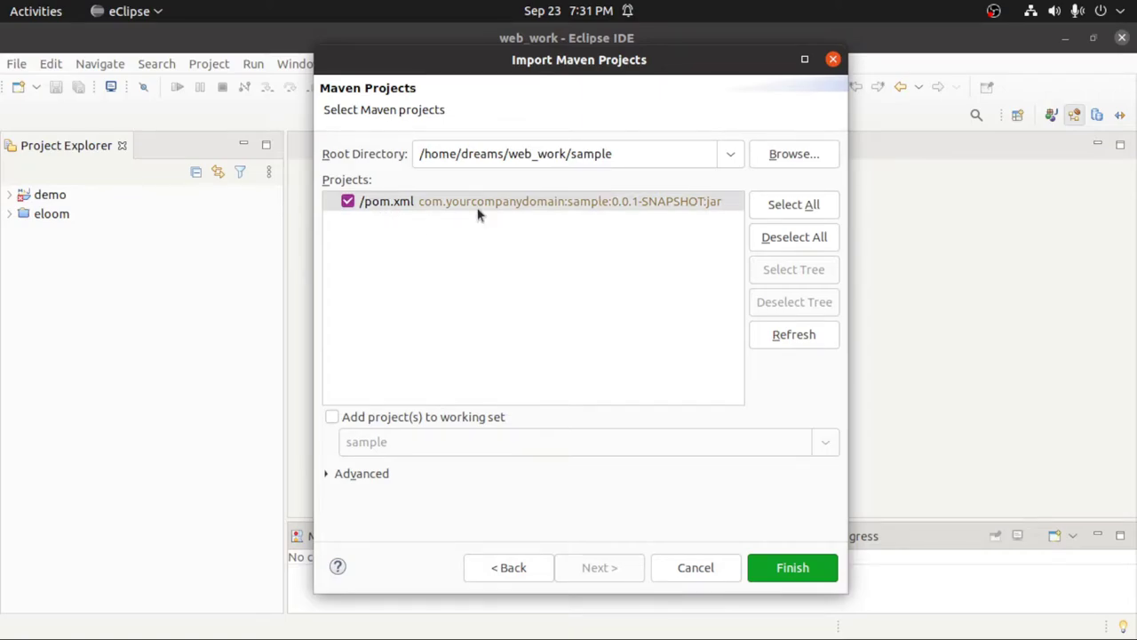
click(793, 569)
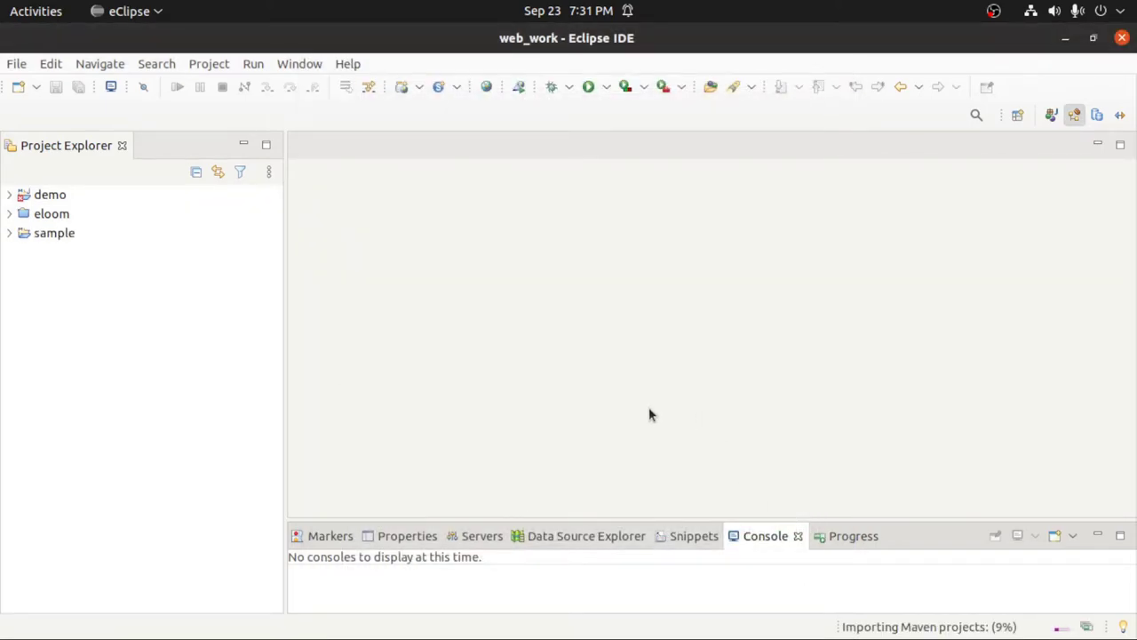
Step: Expand sample, open its pom.xml, and highlight the data-jpa dependency block
click(9, 234)
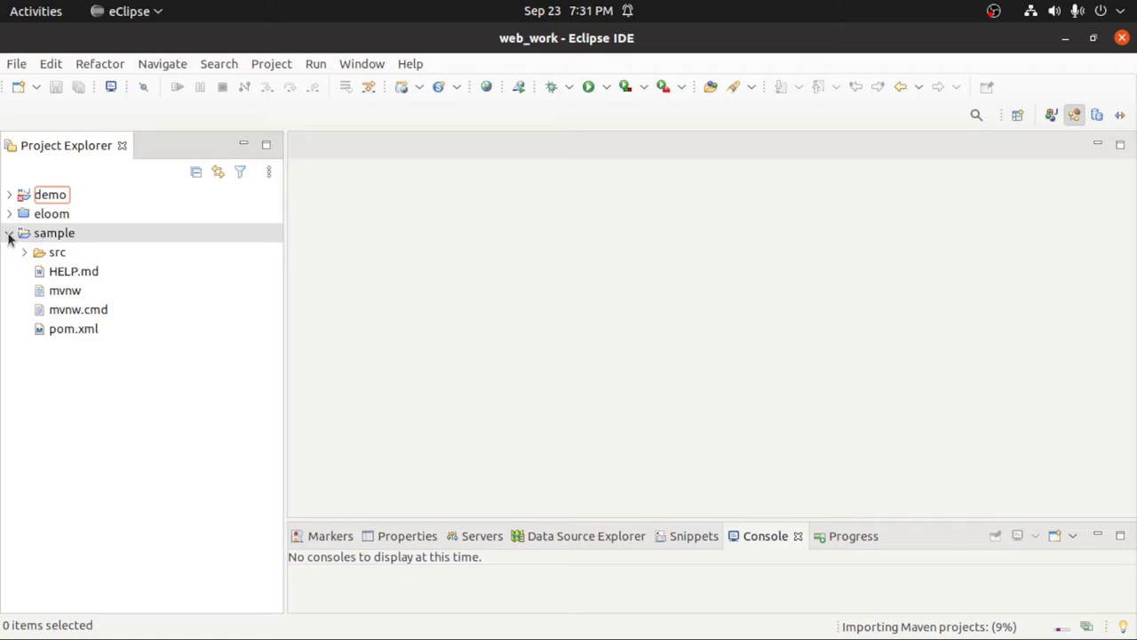
double_click(76, 330)
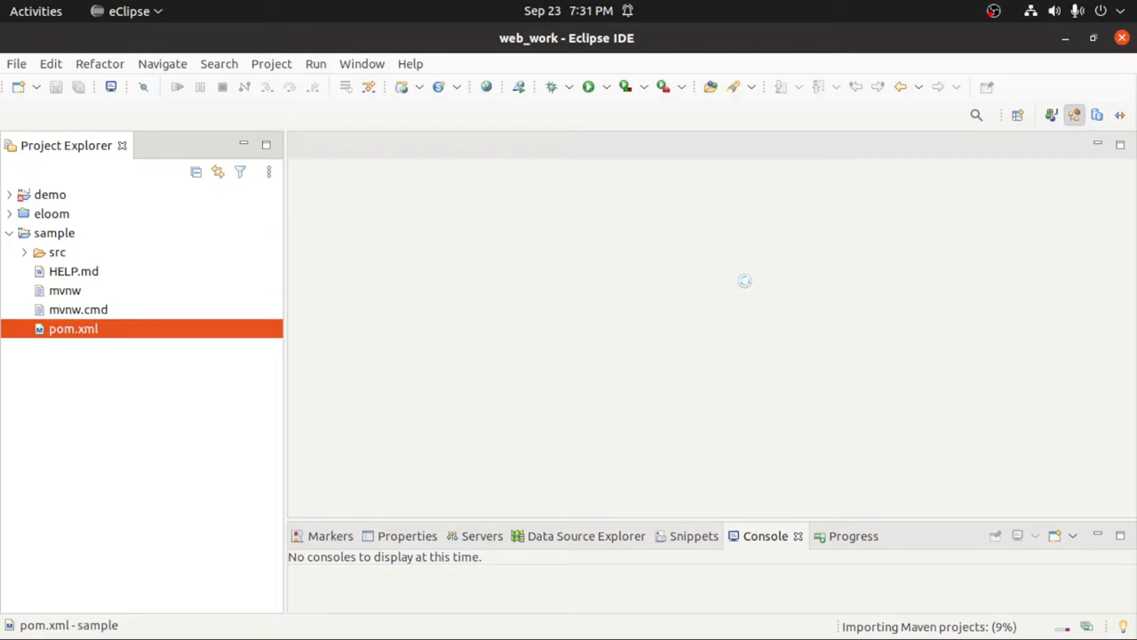
scroll(744, 283, down, 4)
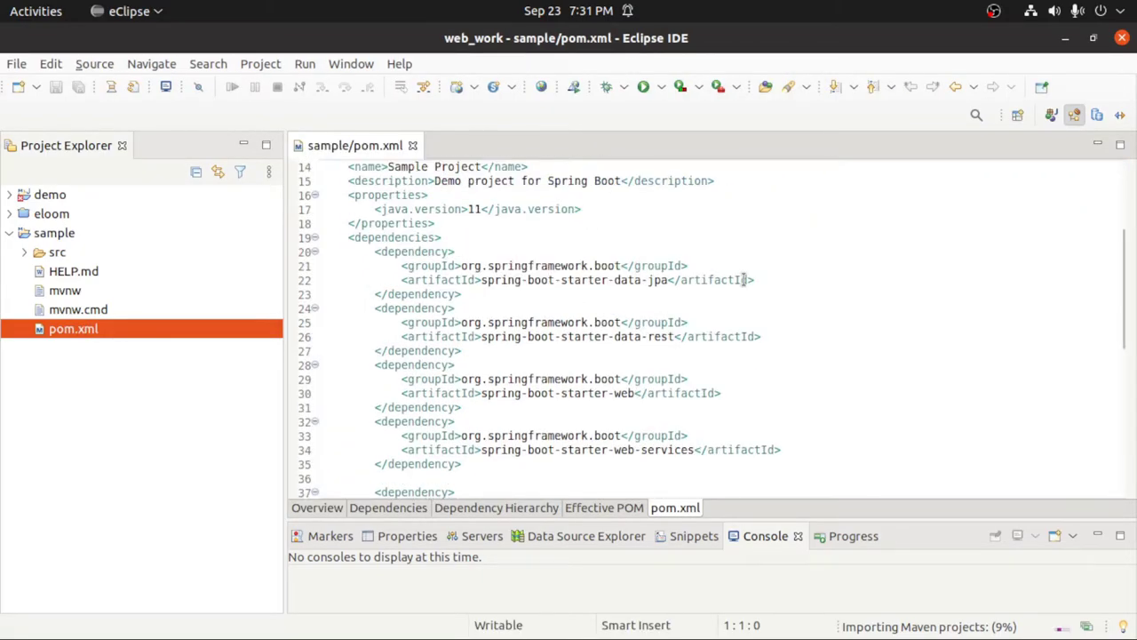
drag(375, 251, 462, 294)
scroll(485, 297, down, 1)
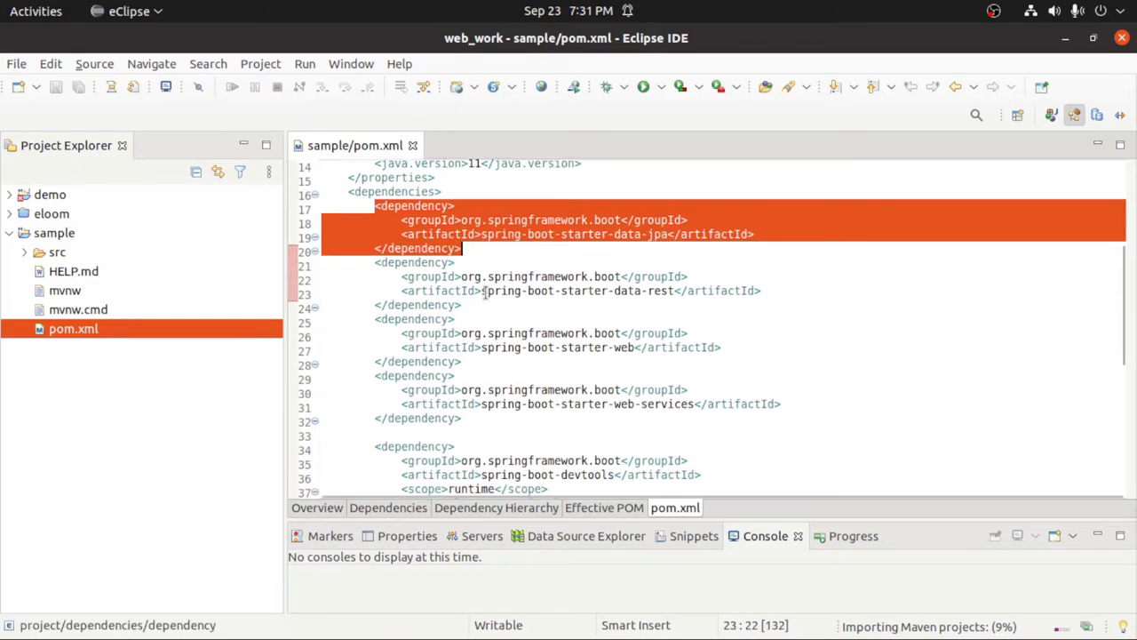
scroll(373, 220, down, 1)
Step: Highlight the data-rest dependency block, enlarge the console, and check Maven import progress
drag(374, 217, 463, 259)
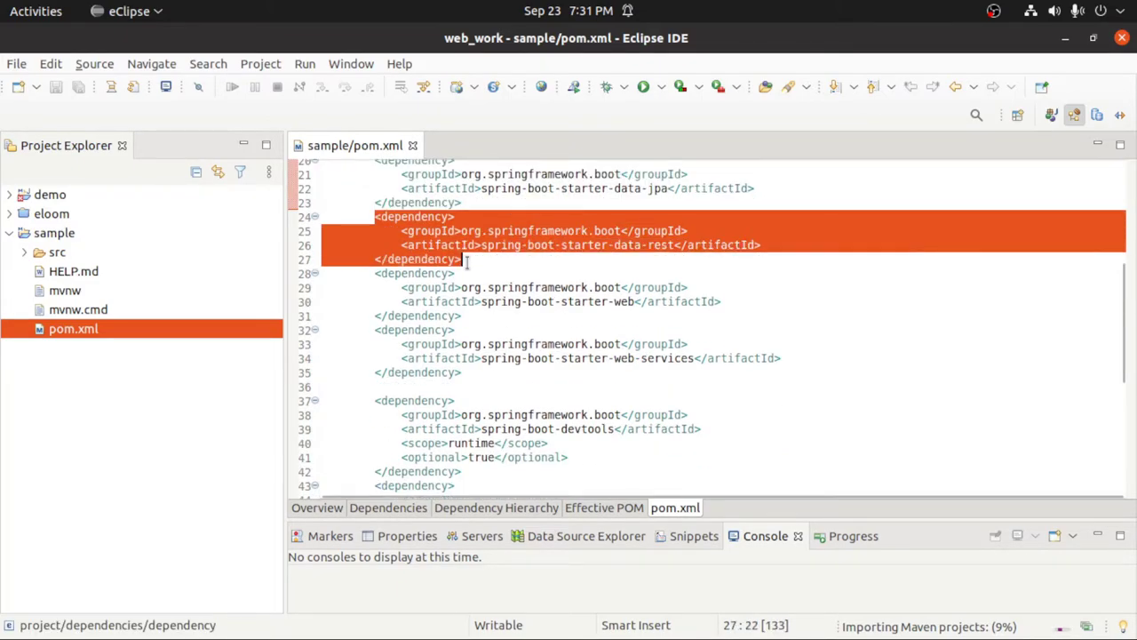
scroll(504, 284, down, 2)
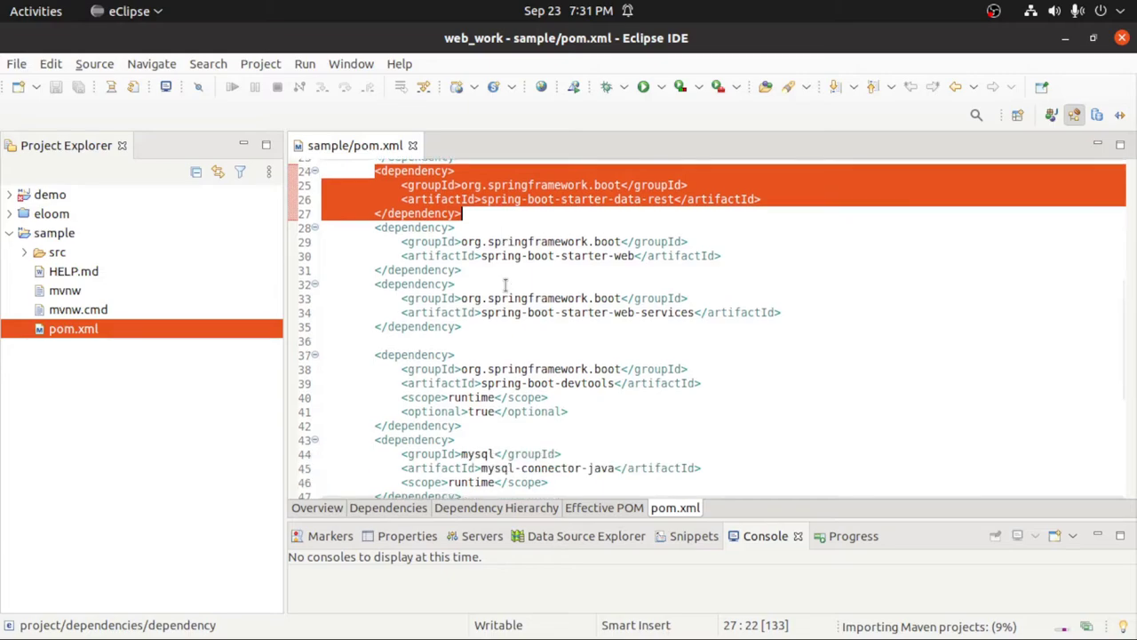
scroll(504, 284, up, 1)
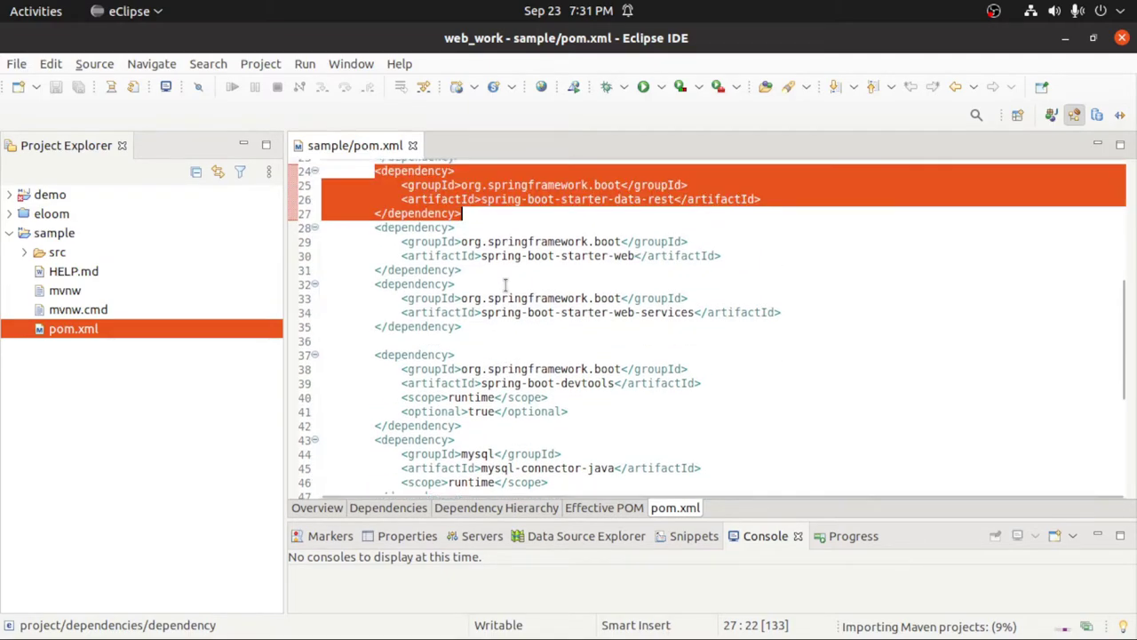
scroll(507, 287, down, 2)
scroll(506, 286, down, 4)
scroll(506, 287, up, 7)
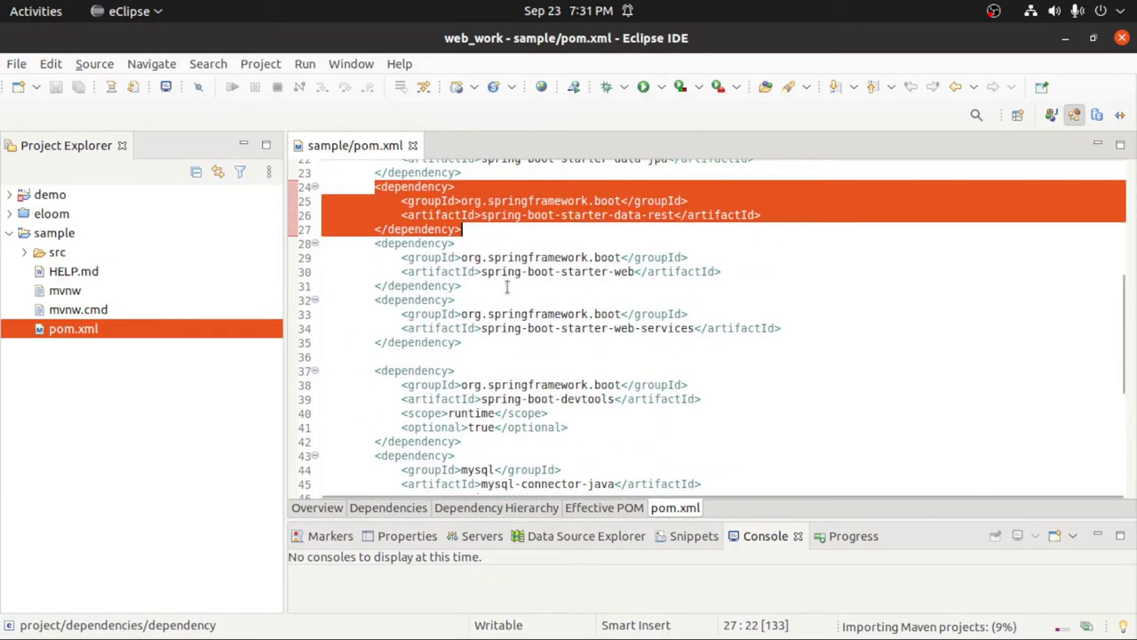
drag(816, 518, 803, 399)
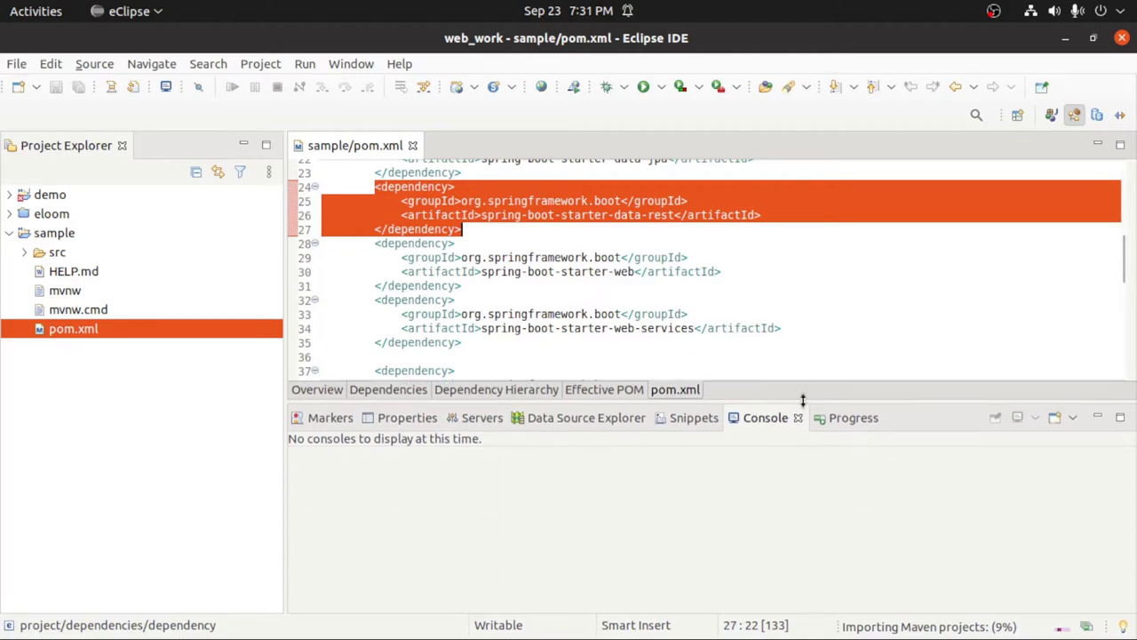
click(921, 630)
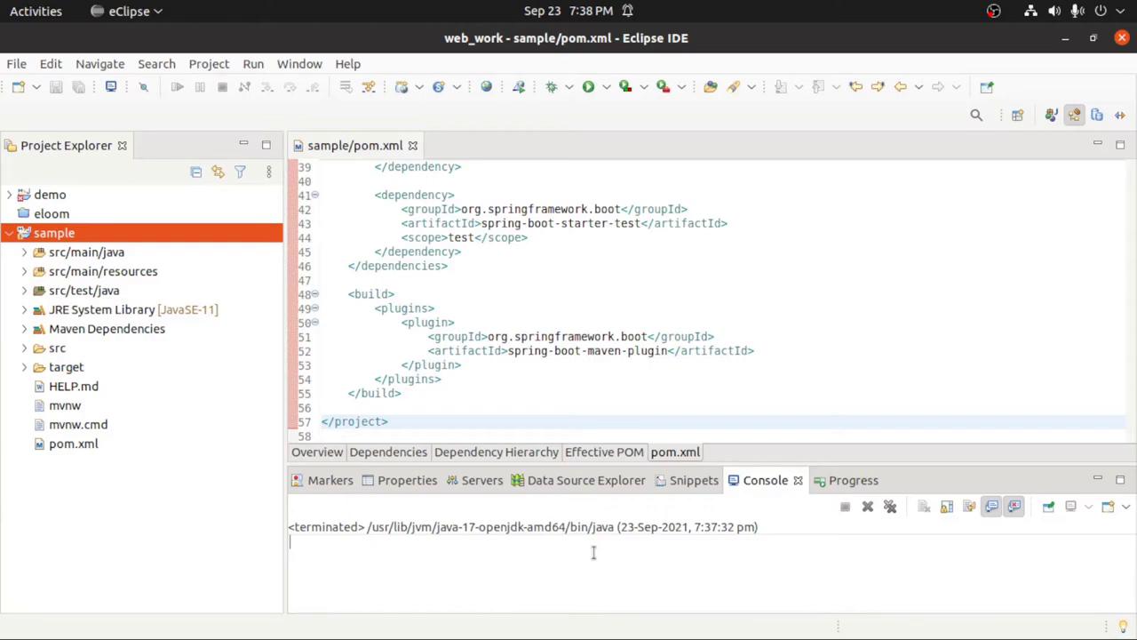
Step: Run Maven install on sample and highlight BUILD SUCCESS in the enlarged console
right_click(73, 234)
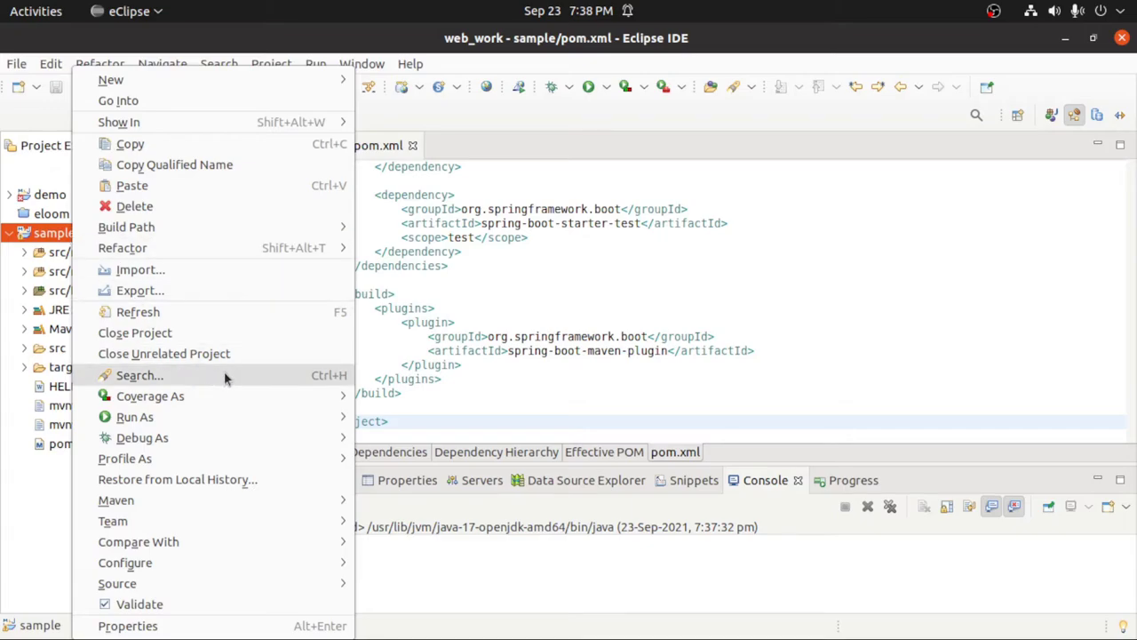
mouse_move(236, 419)
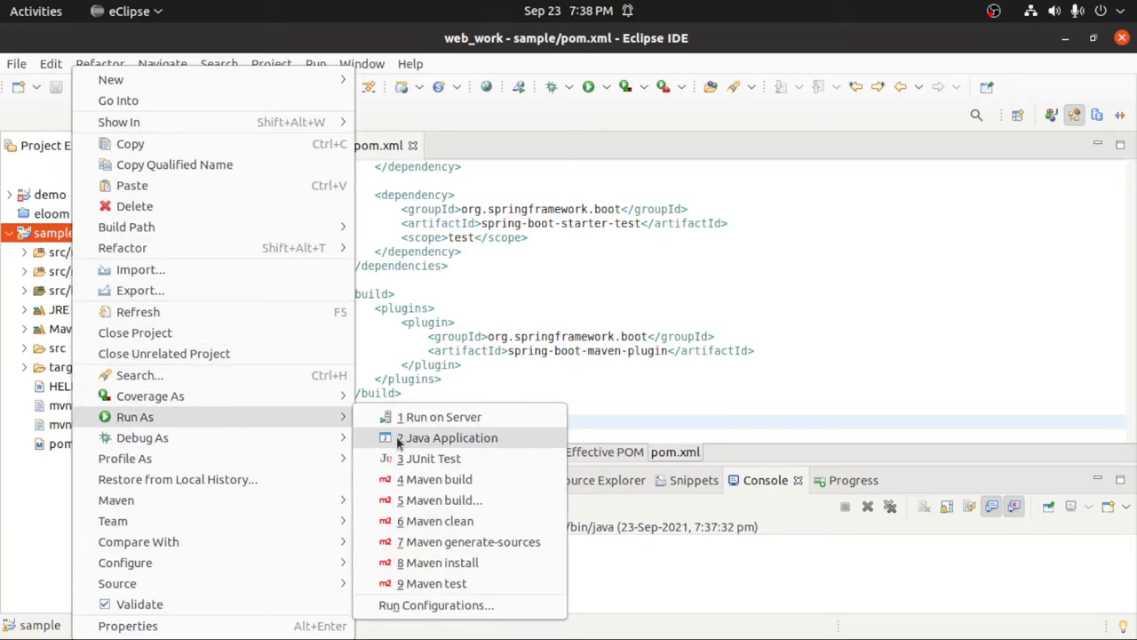
click(477, 563)
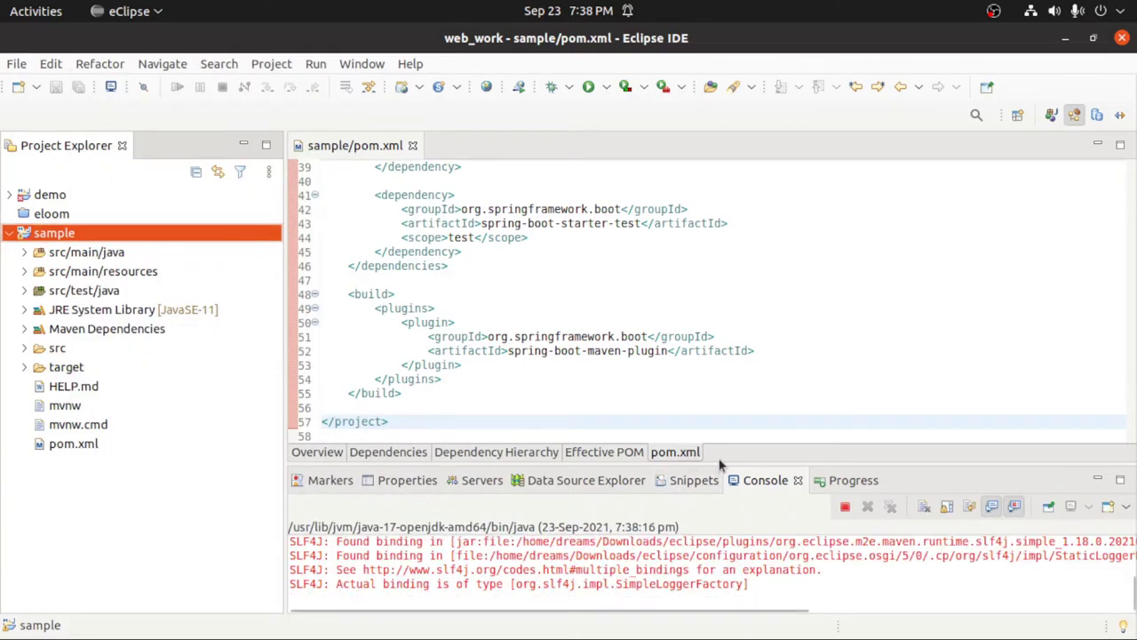
drag(723, 463, 715, 346)
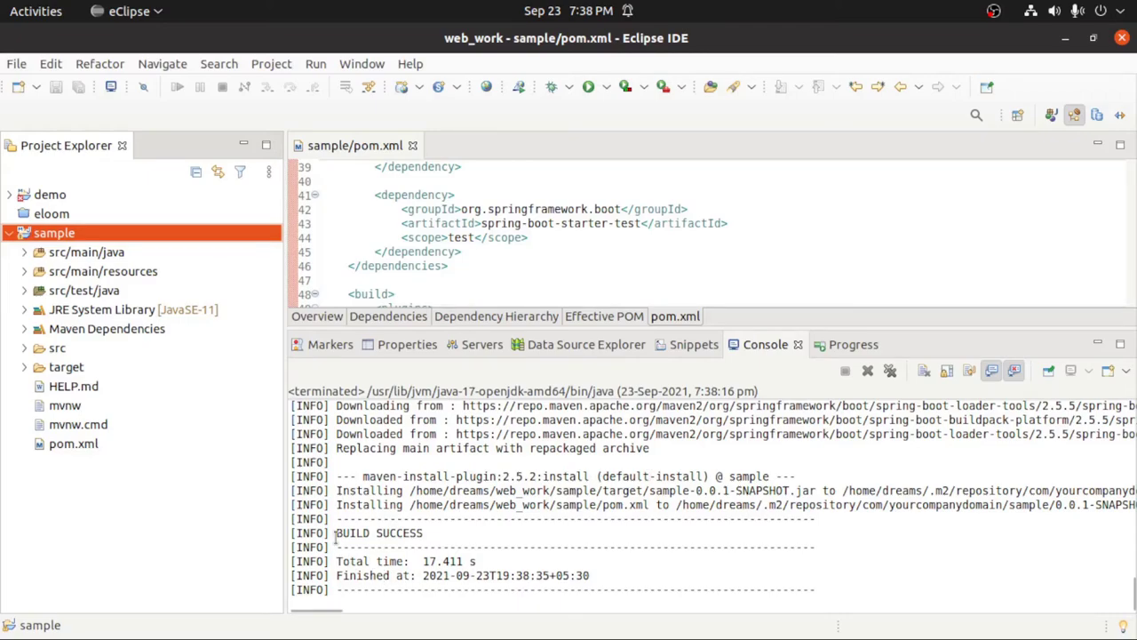
drag(335, 533, 423, 533)
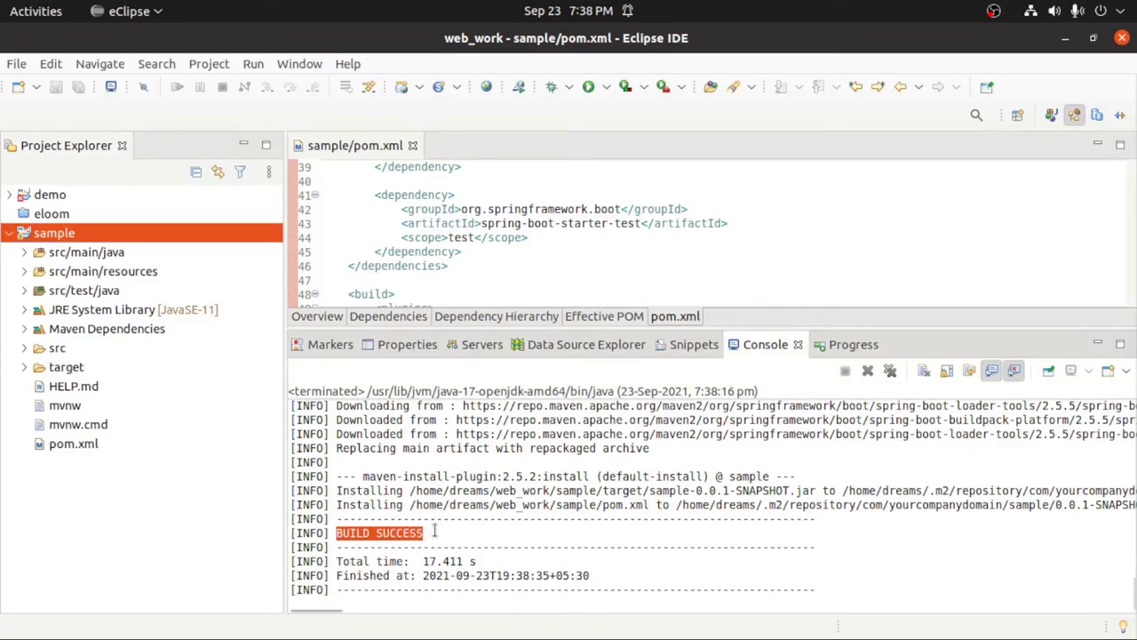
Step: Create a Maven build configuration for sample with goal spring-boot:run, apply it and run it
right_click(494, 450)
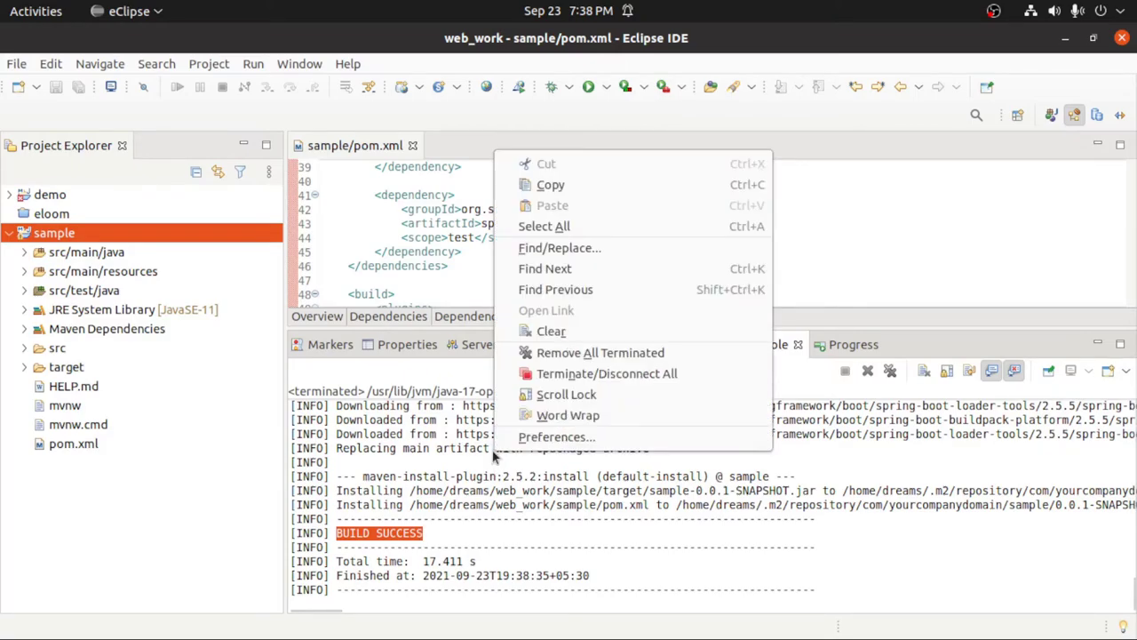
click(56, 235)
right_click(57, 235)
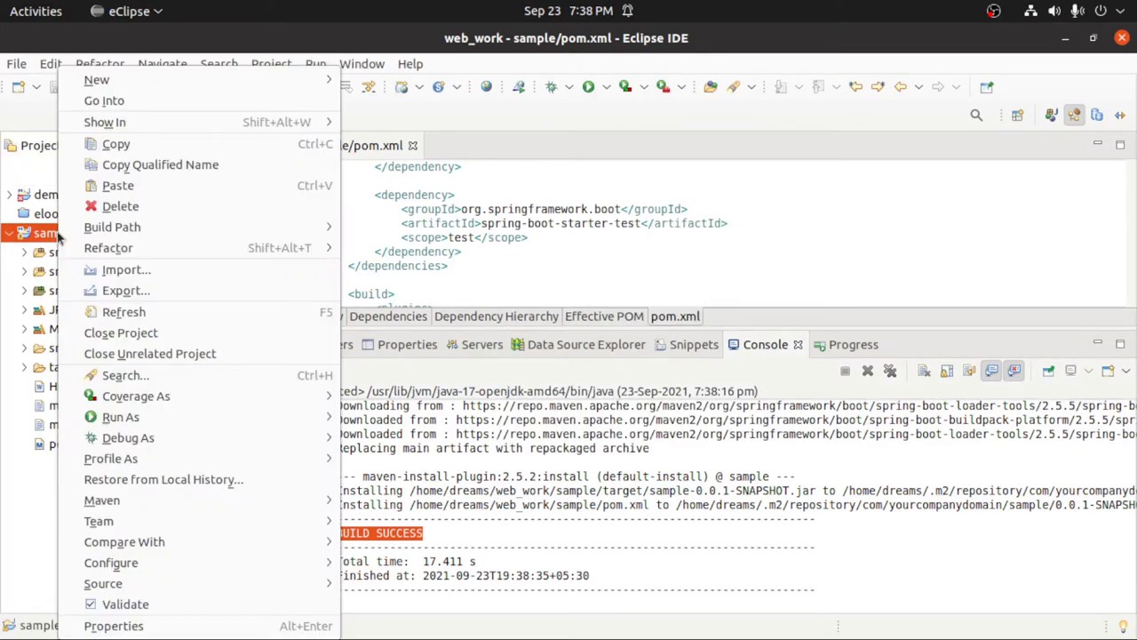
mouse_move(225, 423)
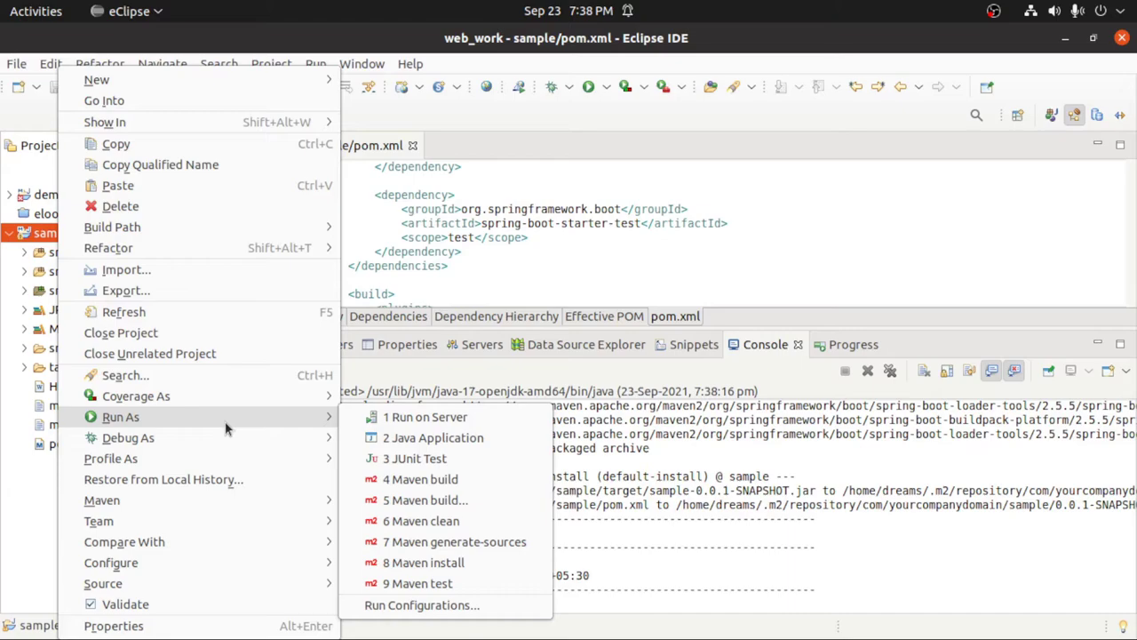
click(464, 480)
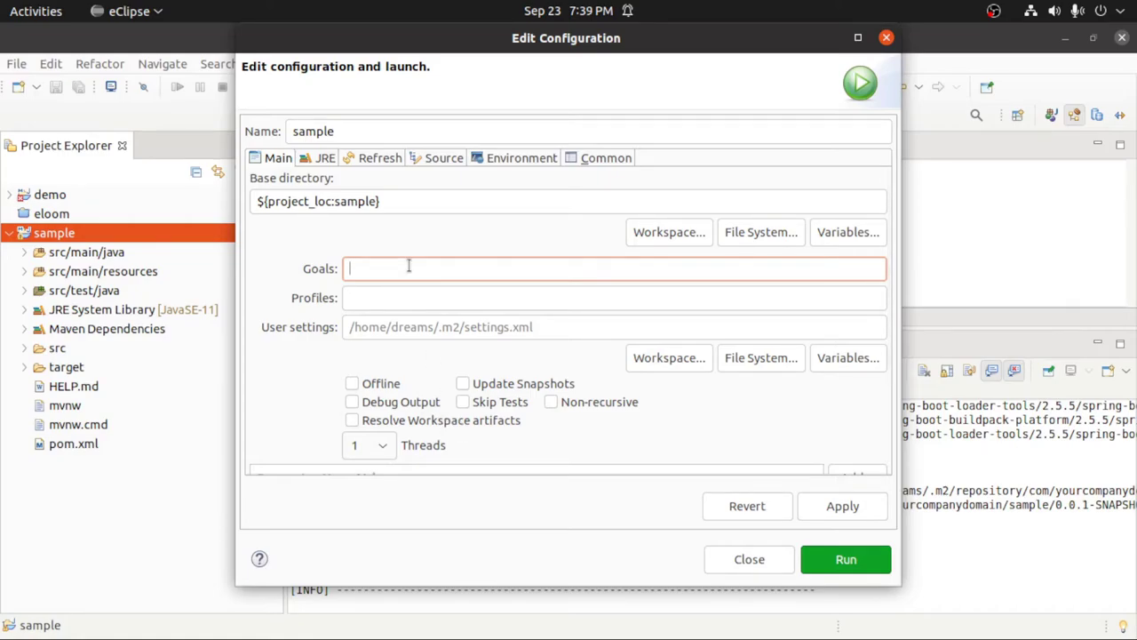
text(spring-boot:run)
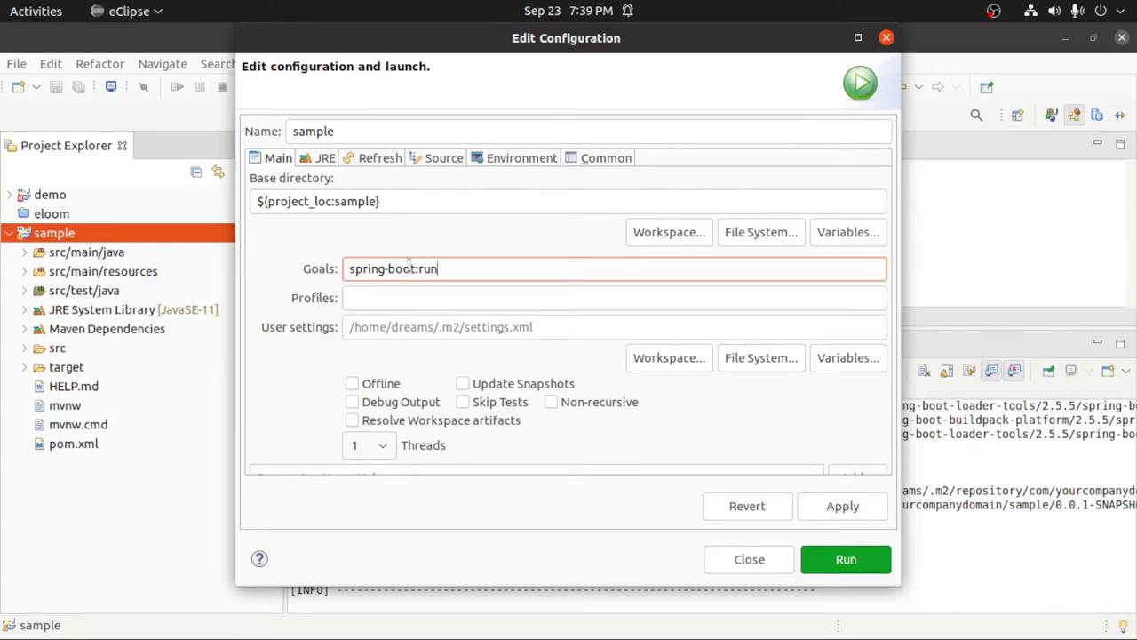
click(860, 508)
click(847, 555)
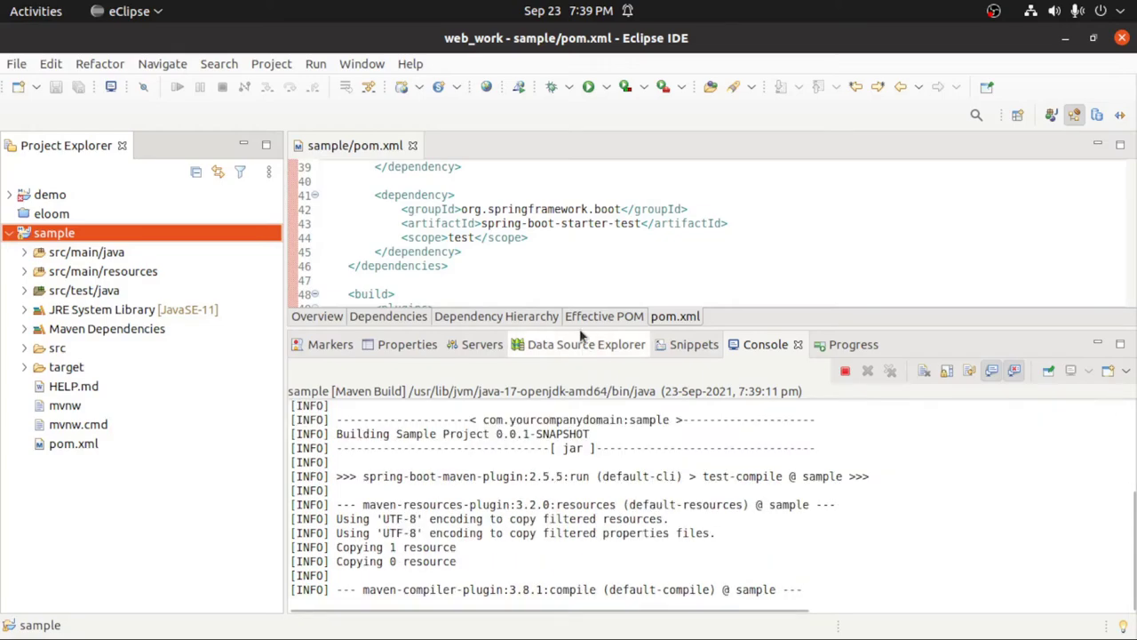
Step: Enlarge the console and highlight the 'Tomcat started on port(s): 8080 (http)' log message
drag(586, 327, 587, 235)
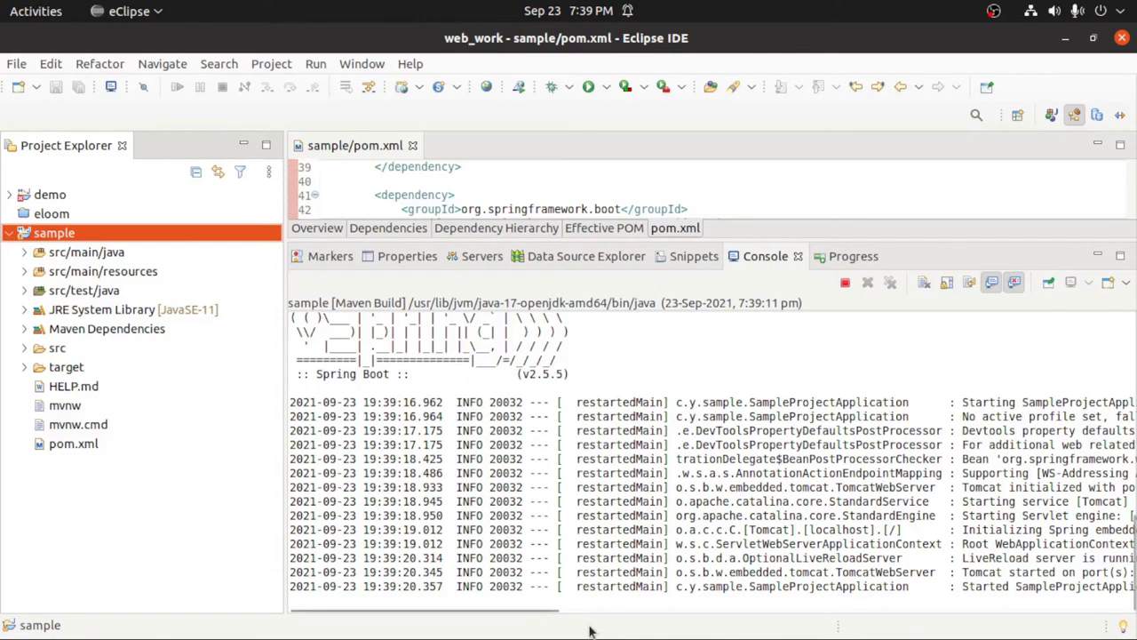
drag(542, 609, 641, 610)
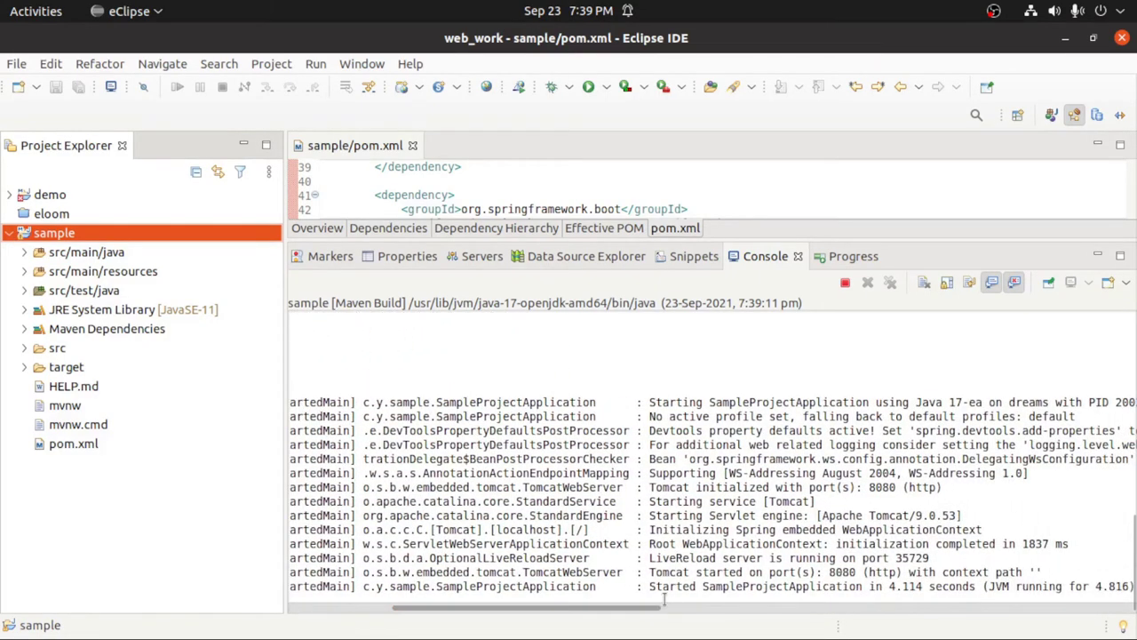
drag(648, 572, 903, 572)
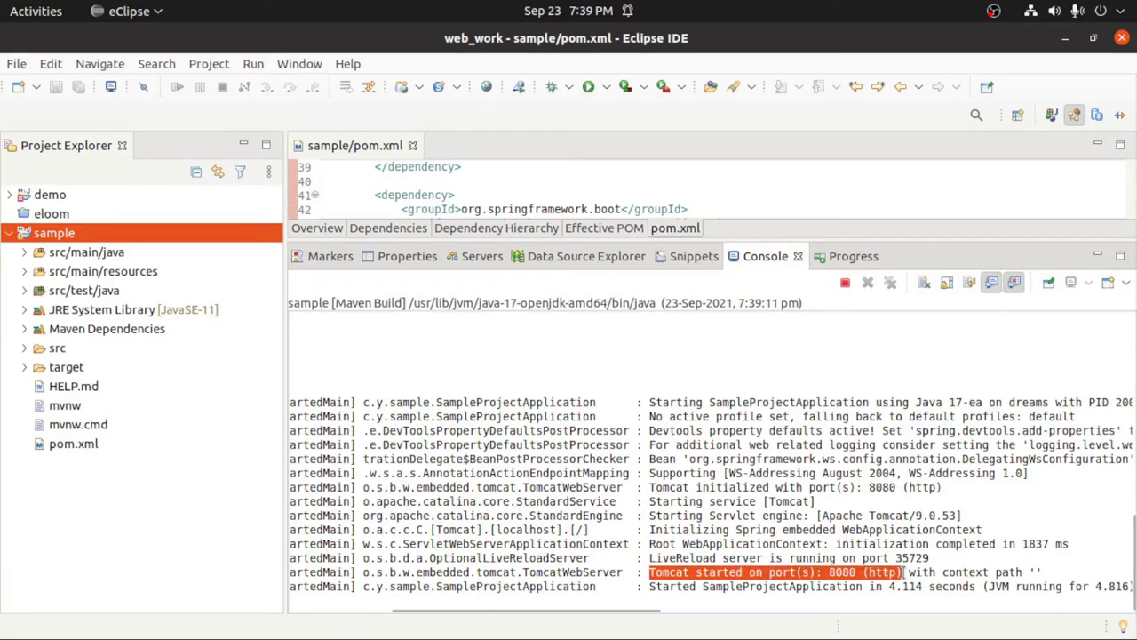